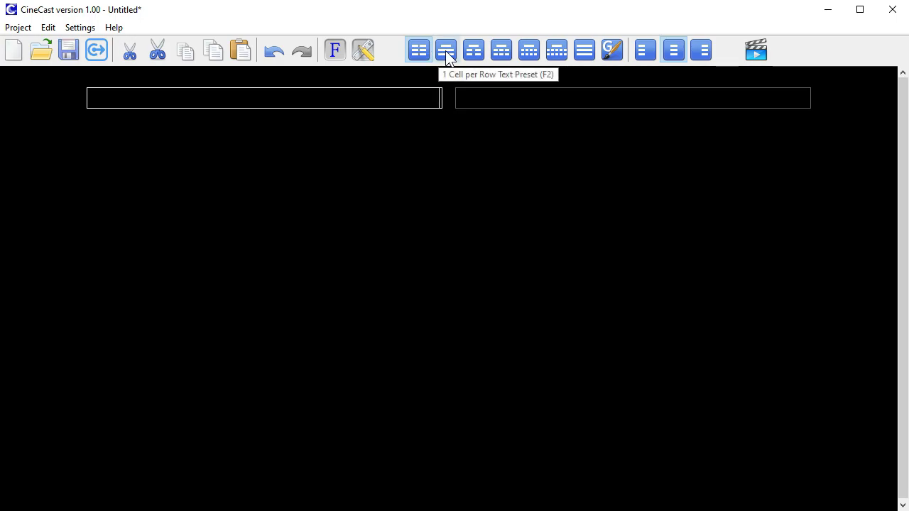
Add a centred 'Associate Producers' heading with four producer names beneath it, one per row
{"action": "left_click", "coordinate": [446, 51]}
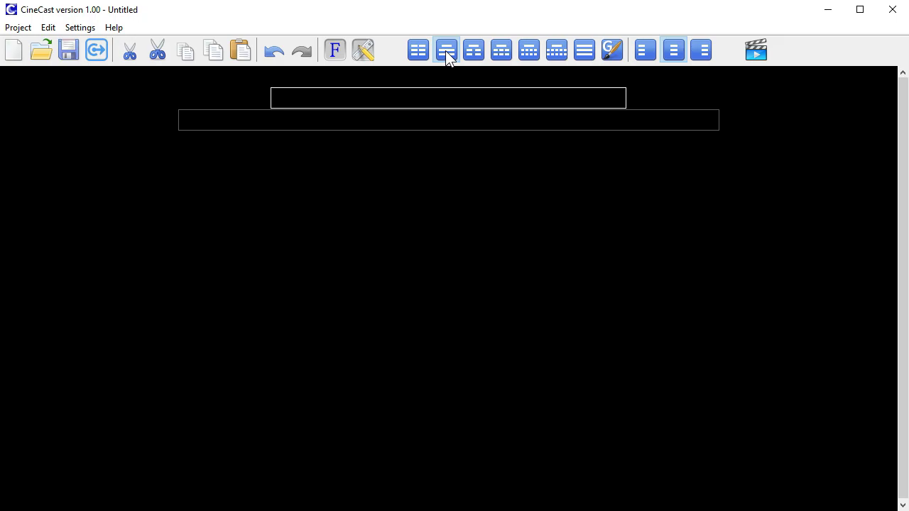
{"action": "type", "text": "Associate Producers"}
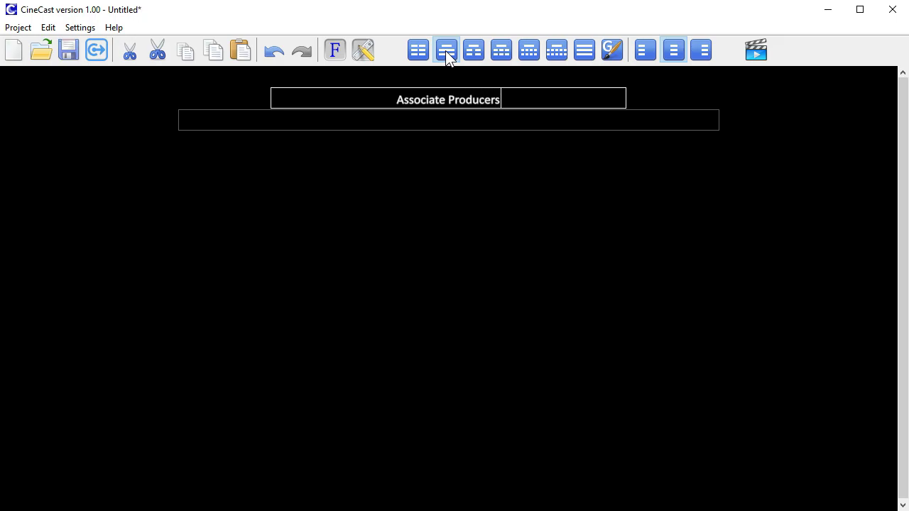
{"action": "key", "text": "Tab"}
{"action": "type", "text": "JACOB SMITH"}
{"action": "key", "text": "Return"}
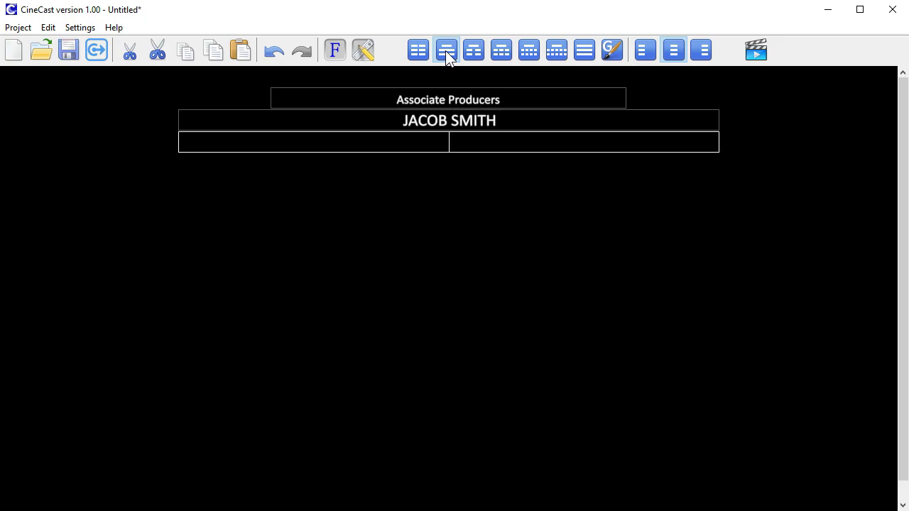
{"action": "type", "text": "EMMA MORGAN"}
{"action": "key", "text": "Return"}
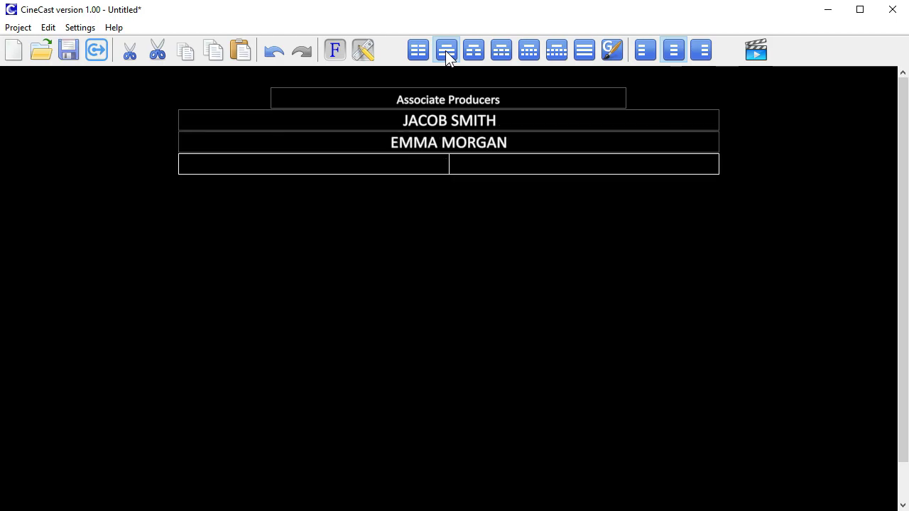
{"action": "type", "text": "MICHAEL BROWN"}
{"action": "key", "text": "Return"}
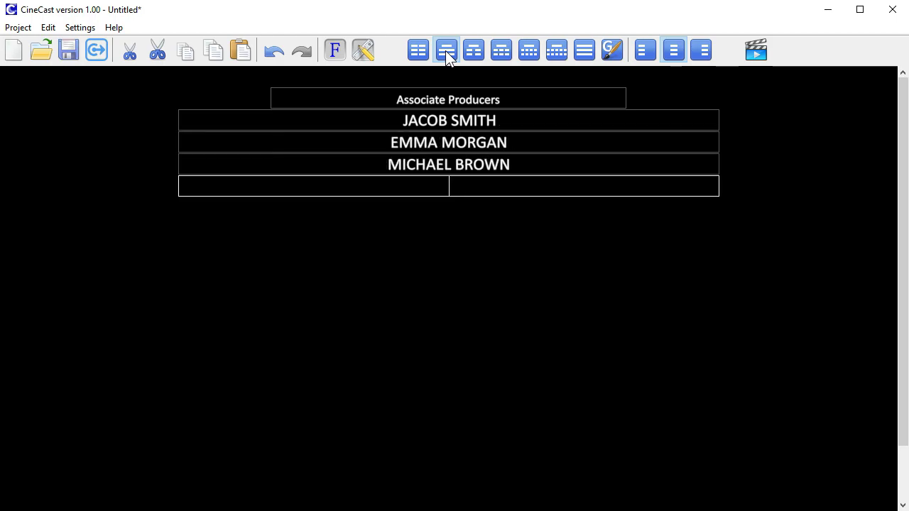
{"action": "type", "text": "EMILY PETERSON"}
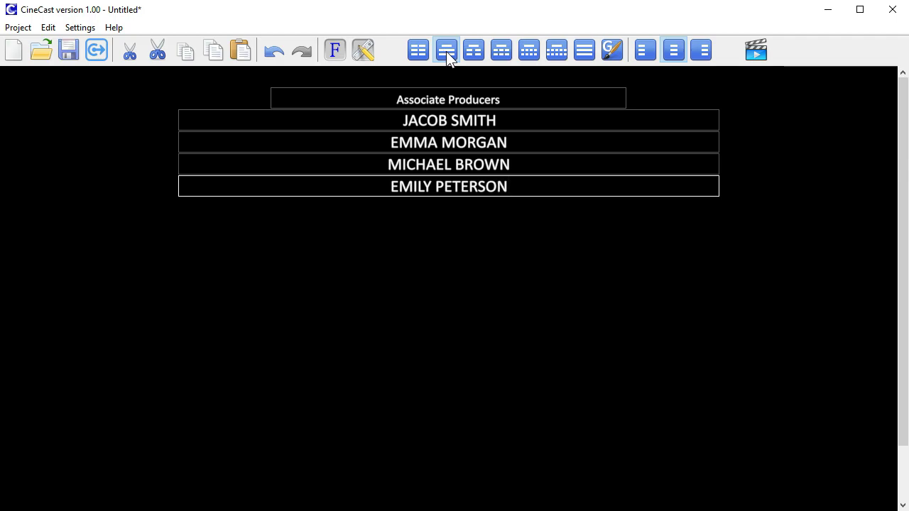
Add a 'Location Managers' heading over a four-column grid and fill its first row of four names
{"action": "left_click", "coordinate": [530, 51]}
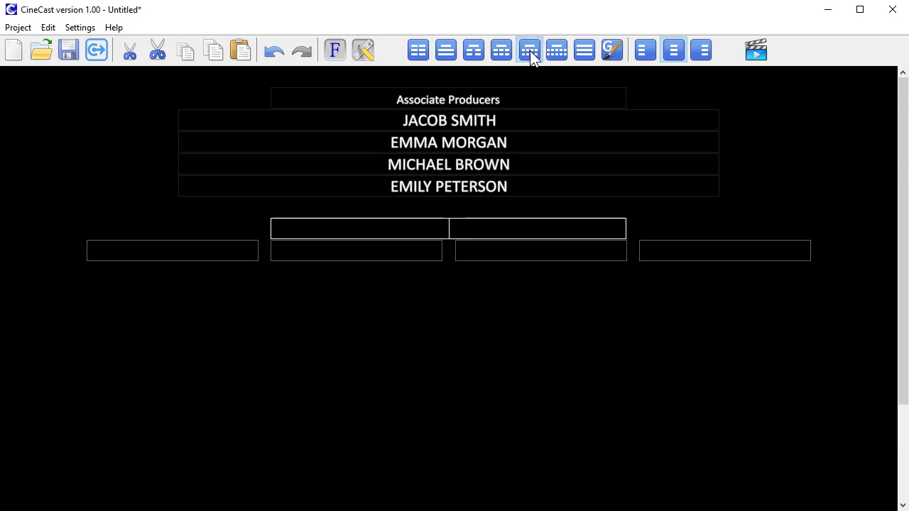
{"action": "type", "text": "Location Managers"}
{"action": "key", "text": "Tab"}
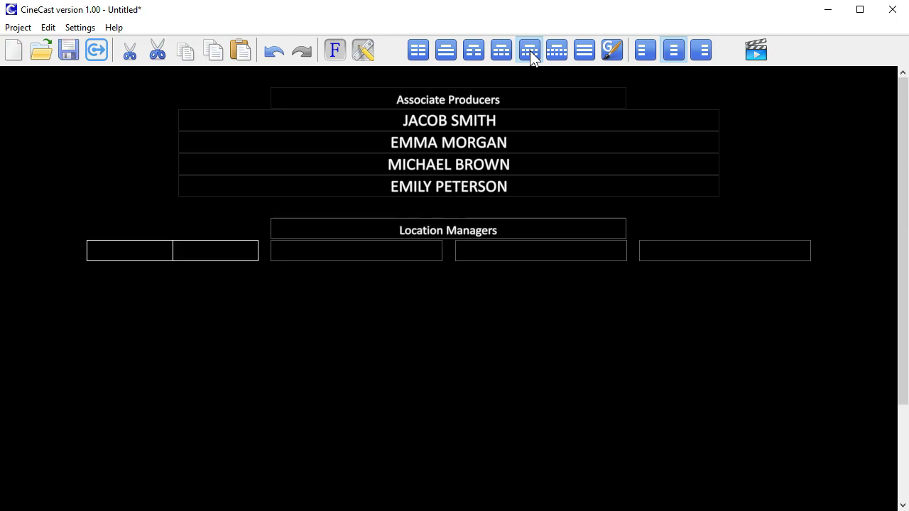
{"action": "type", "text": "ETHAN LEE"}
{"action": "key", "text": "Tab"}
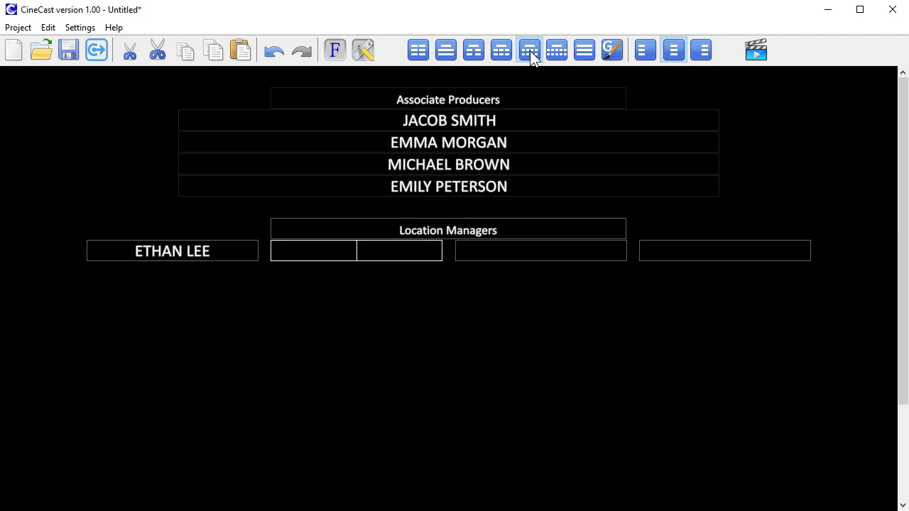
{"action": "type", "text": "LAURA COOPER"}
{"action": "key", "text": "Tab"}
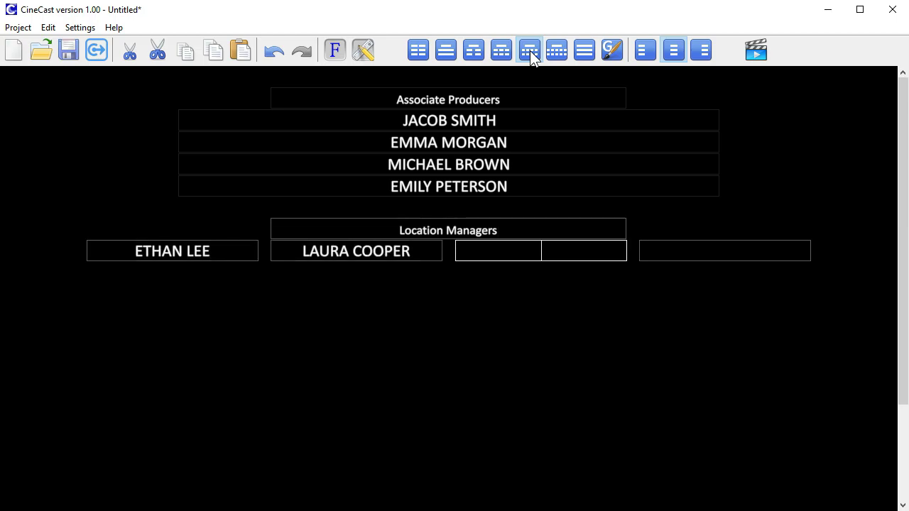
{"action": "type", "text": "JOSHUA WILSON"}
{"action": "key", "text": "Tab"}
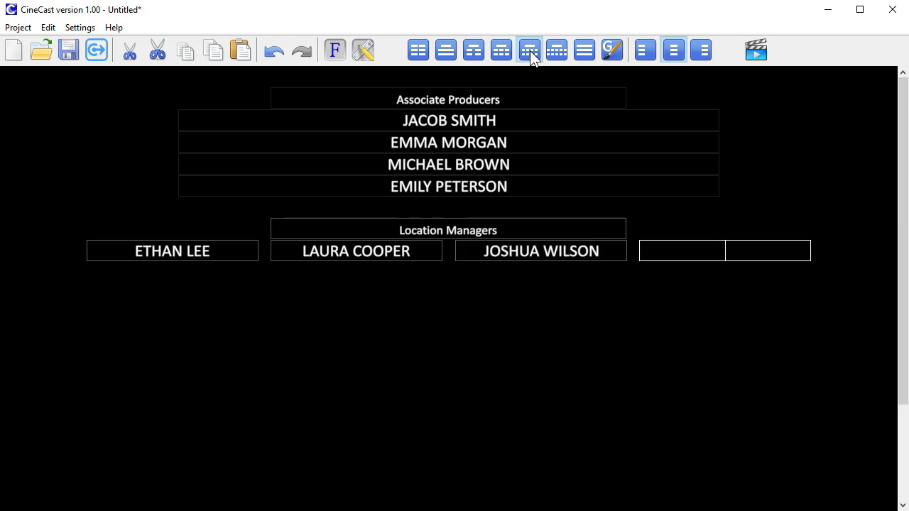
{"action": "type", "text": "EVA BAILEY"}
Fill the remaining six Location Managers names, leaving the third row's first cell empty
{"action": "key", "text": "Tab"}
{"action": "type", "text": "D"}
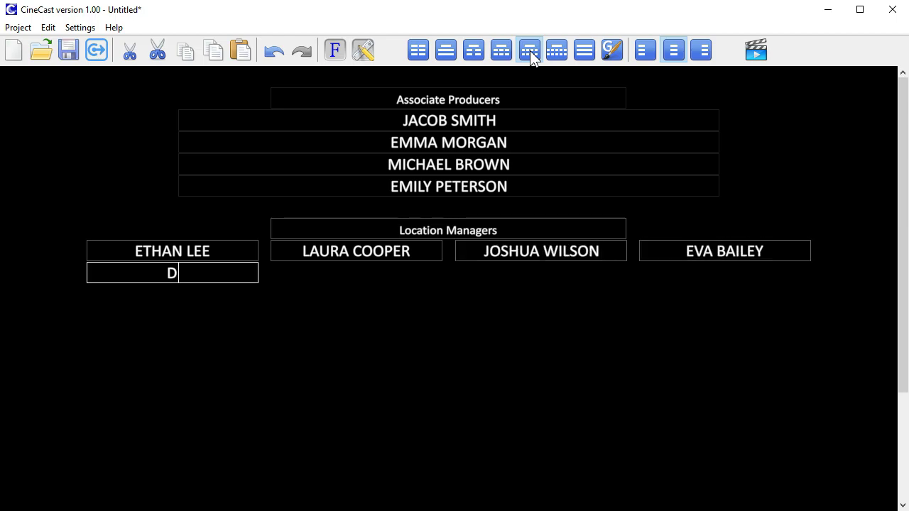
{"action": "type", "text": "ANIEL MARTIN"}
{"action": "key", "text": "Tab"}
{"action": "type", "text": "O"}
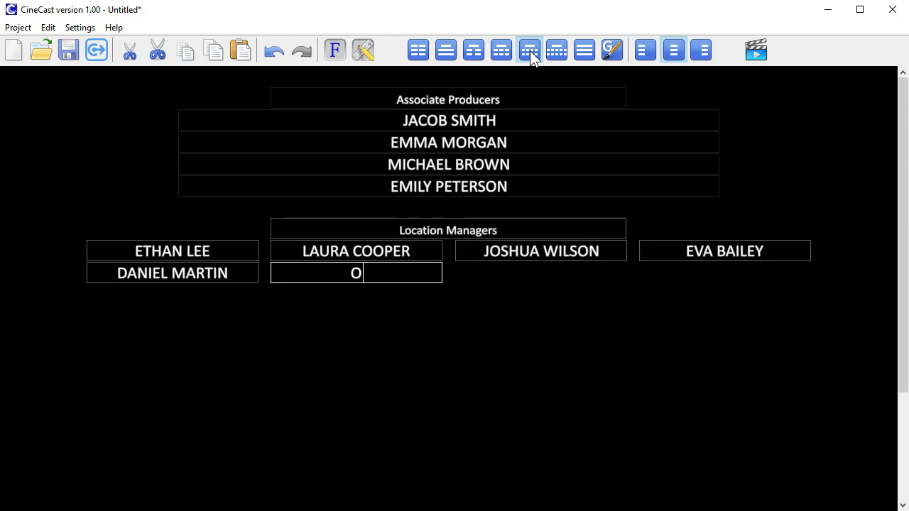
{"action": "type", "text": "LIVIA KELLY"}
{"action": "key", "text": "Tab"}
{"action": "type", "text": "AL"}
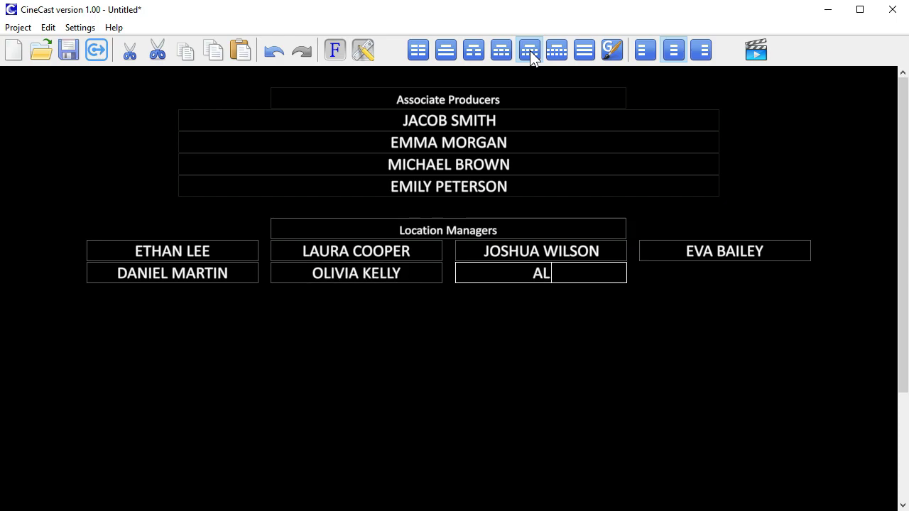
{"action": "type", "text": "EXANDER TAYLOR"}
{"action": "key", "text": "Tab"}
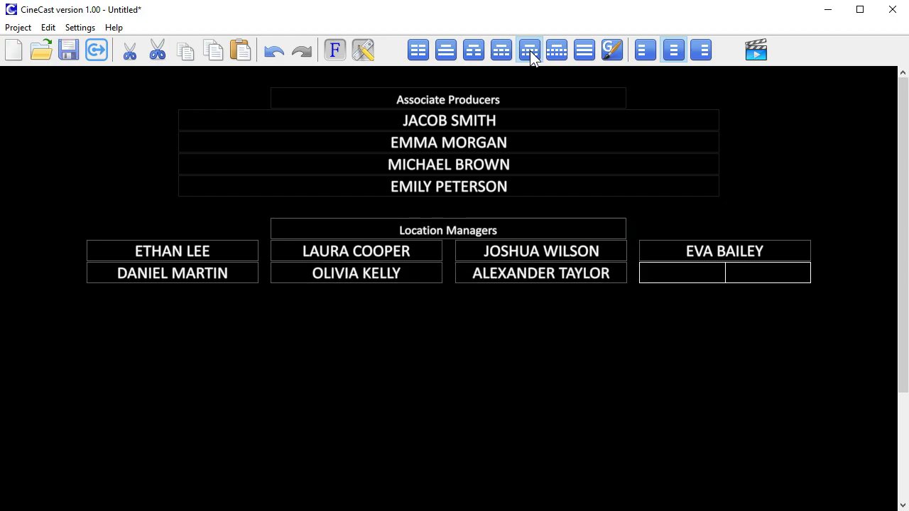
{"action": "type", "text": "VICTORIA HOWARD"}
{"action": "key", "text": "Tab"}
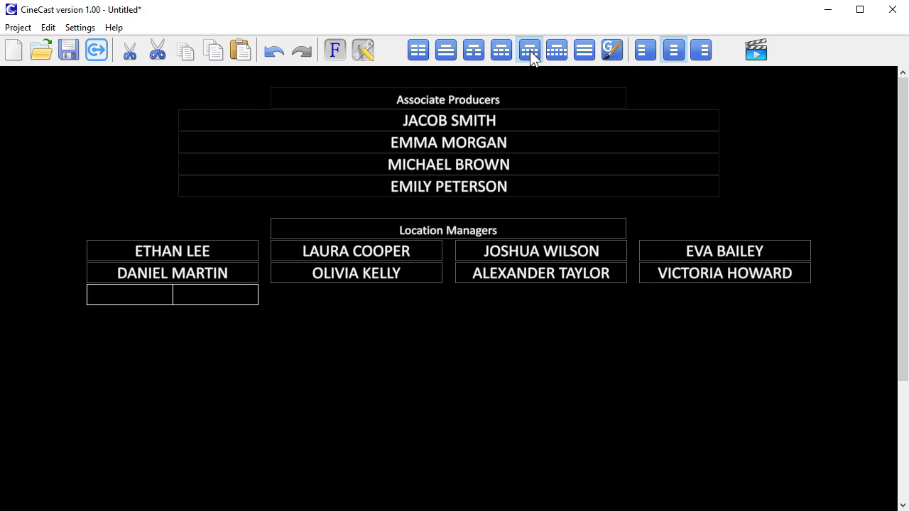
{"action": "key", "text": "Tab"}
{"action": "type", "text": "ANTHONY CAMPBELL"}
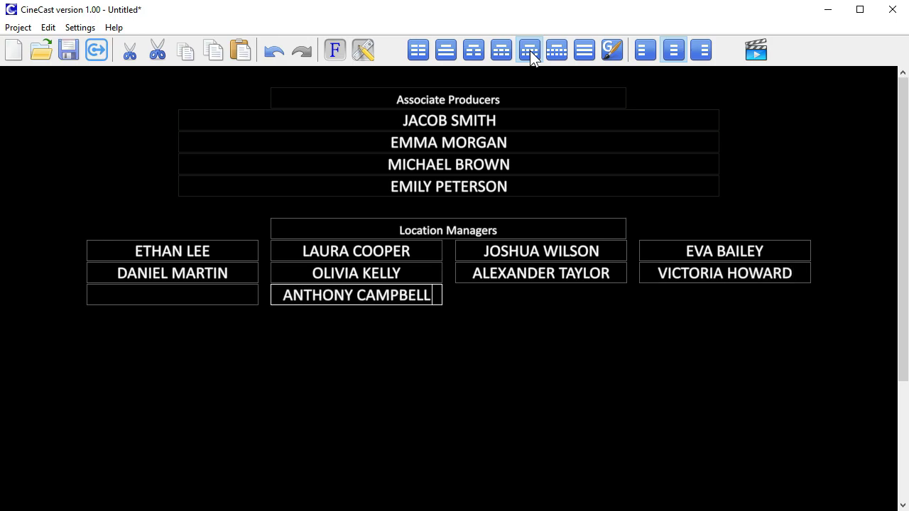
{"action": "key", "text": "Tab"}
{"action": "type", "text": "ELISABET"}
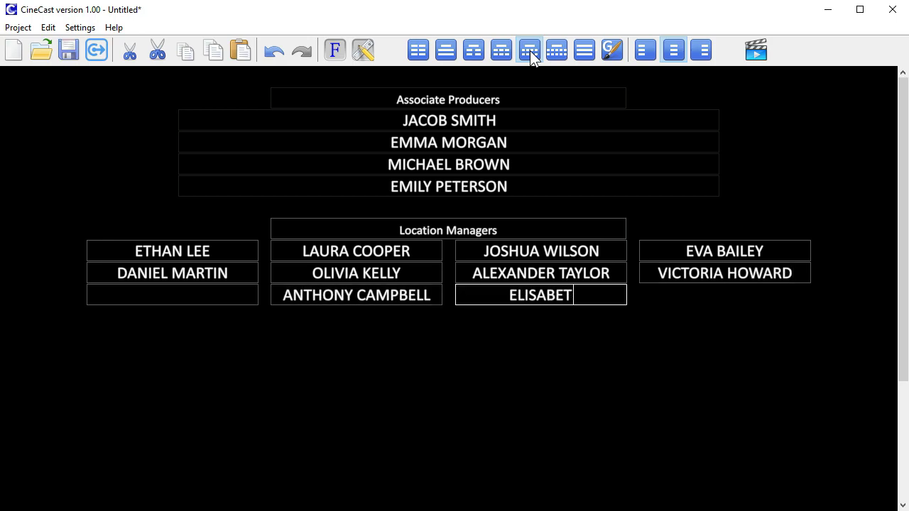
{"action": "type", "text": "H RICHARDS"}
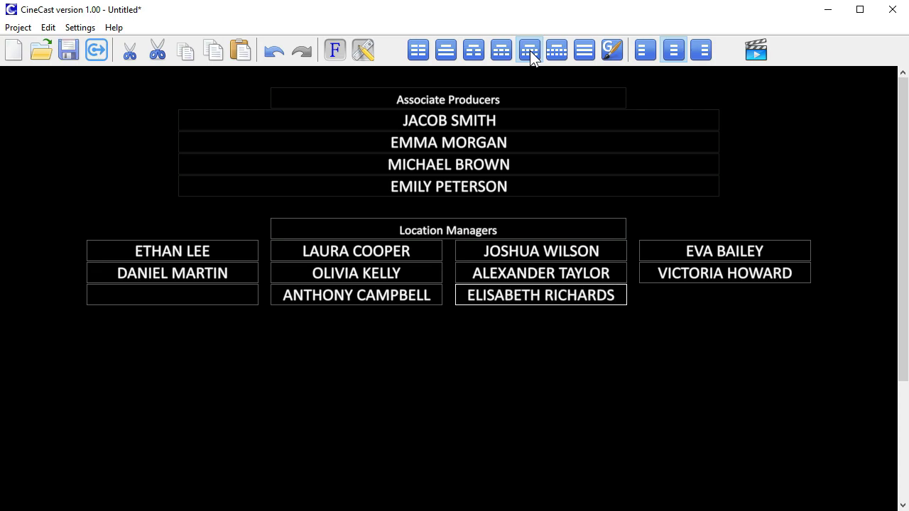
{"action": "left_click", "coordinate": [530, 51]}
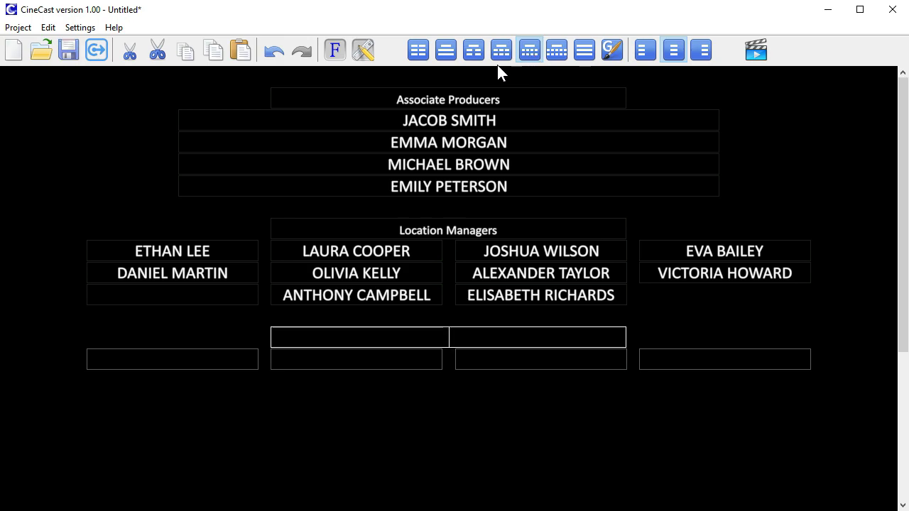
Create a 'Production Assistants' role-and-names pair block and enter its first two names
{"action": "left_click", "coordinate": [418, 51]}
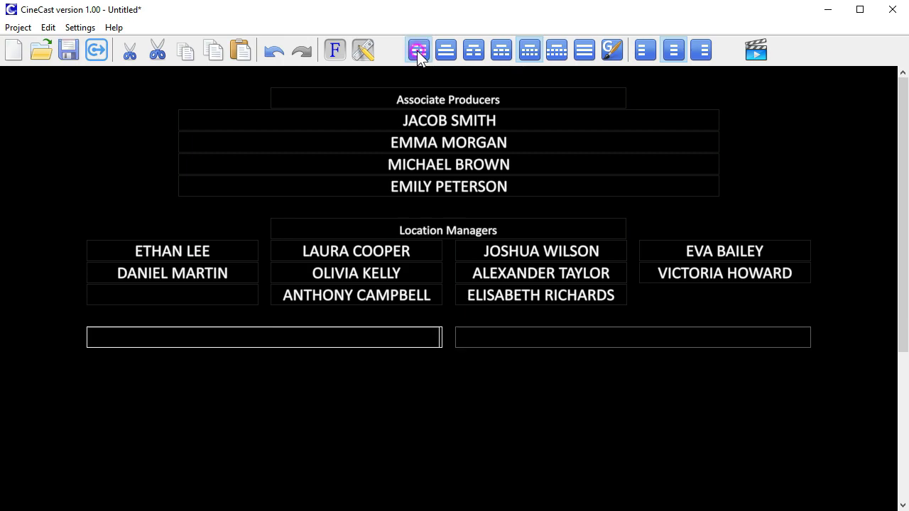
{"action": "type", "text": "Produc"}
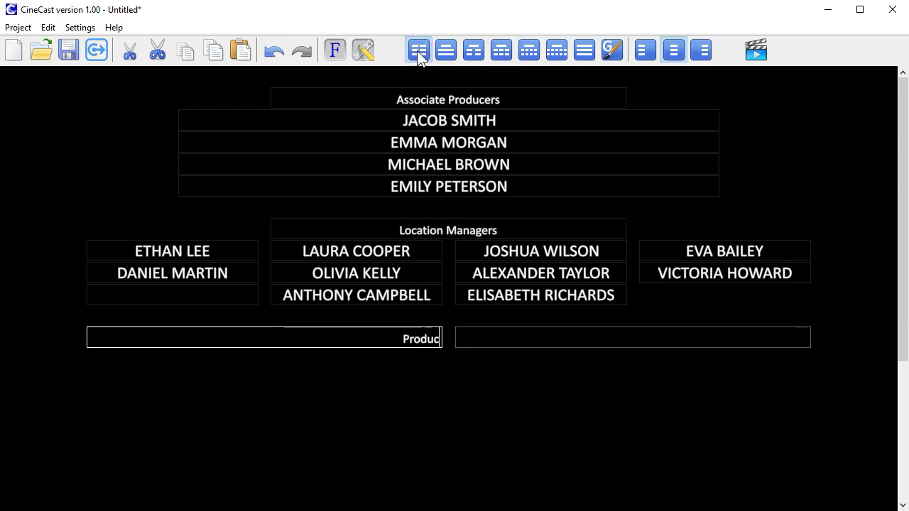
{"action": "type", "text": "tion Assistants"}
{"action": "key", "text": "Tab"}
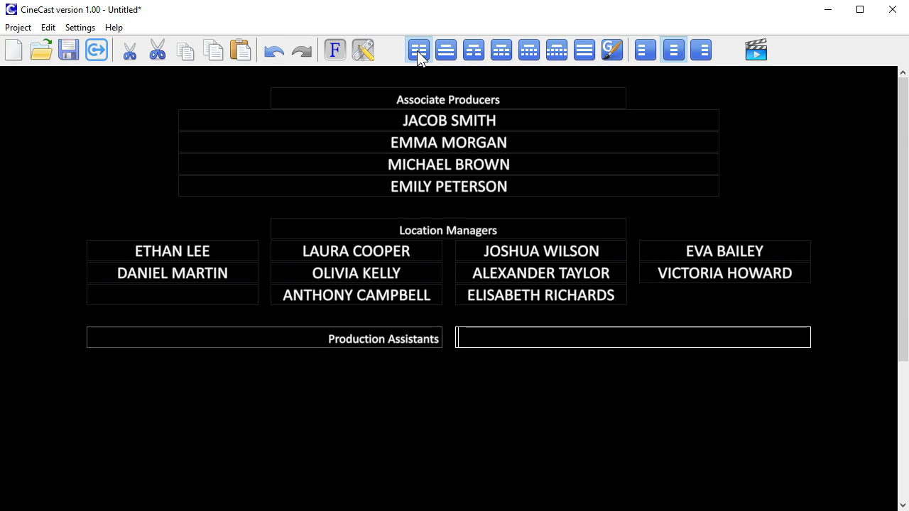
{"action": "type", "text": "JONATHAN ANDERSON"}
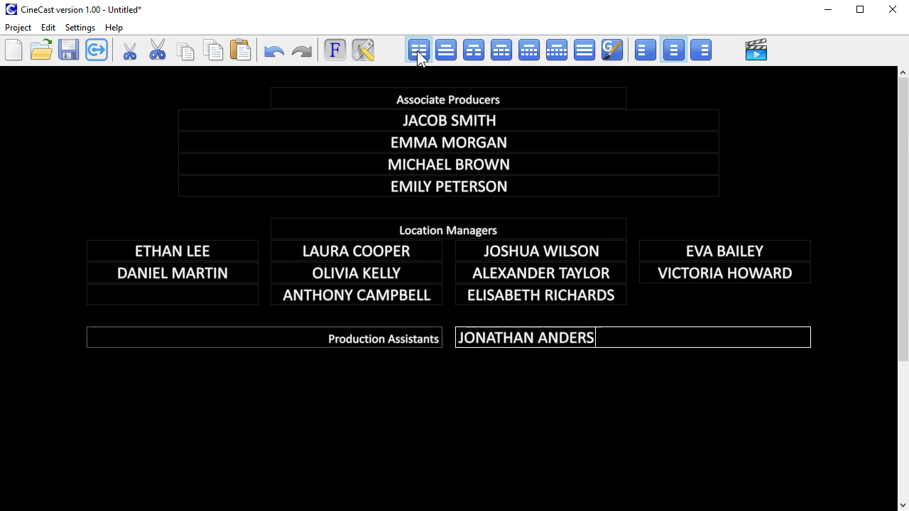
{"action": "key", "text": "Return"}
{"action": "type", "text": "MATTHEW JONES"}
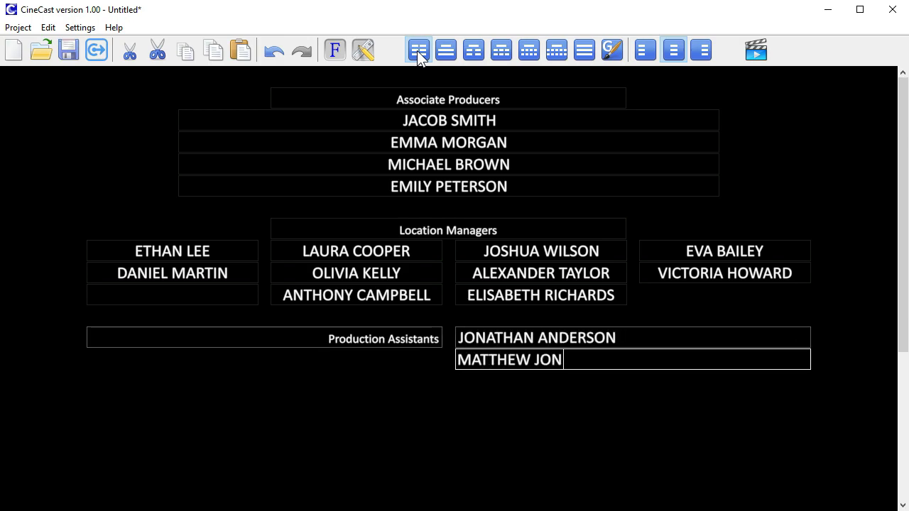
{"action": "key", "text": "Return"}
Add the remaining four Production Assistants names, one per row
{"action": "type", "text": "CHRIS THOMPSON"}
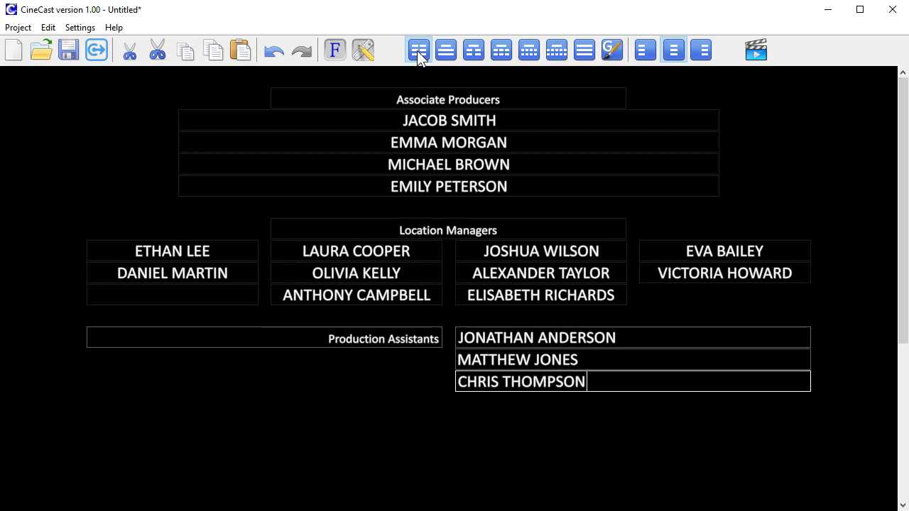
{"action": "key", "text": "Return"}
{"action": "type", "text": "SAMANTHA WATSON"}
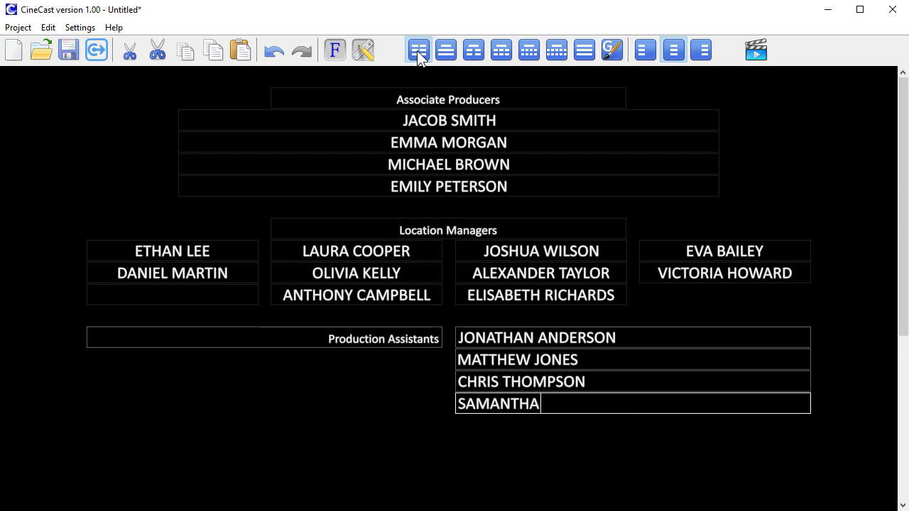
{"action": "key", "text": "Return"}
{"action": "type", "text": "ADRIAN COLLINS"}
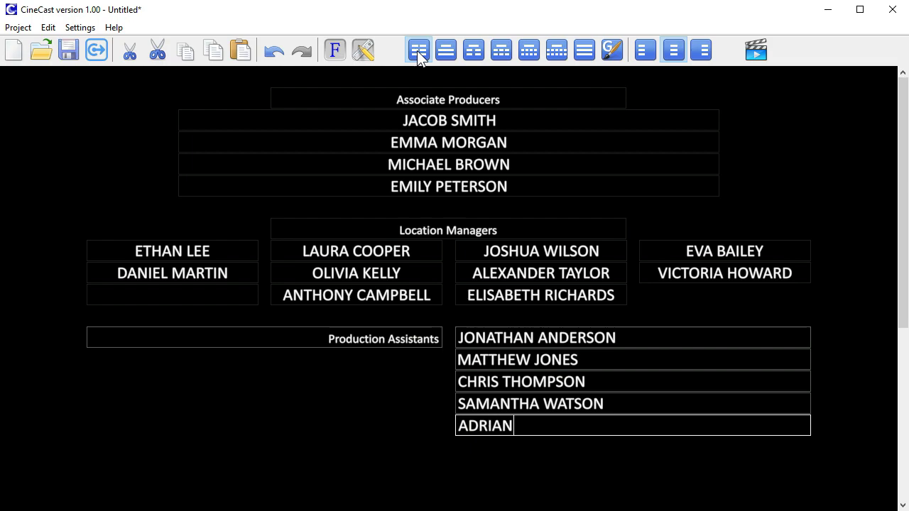
{"action": "key", "text": "Return"}
{"action": "type", "text": "AMANDA ROGERS"}
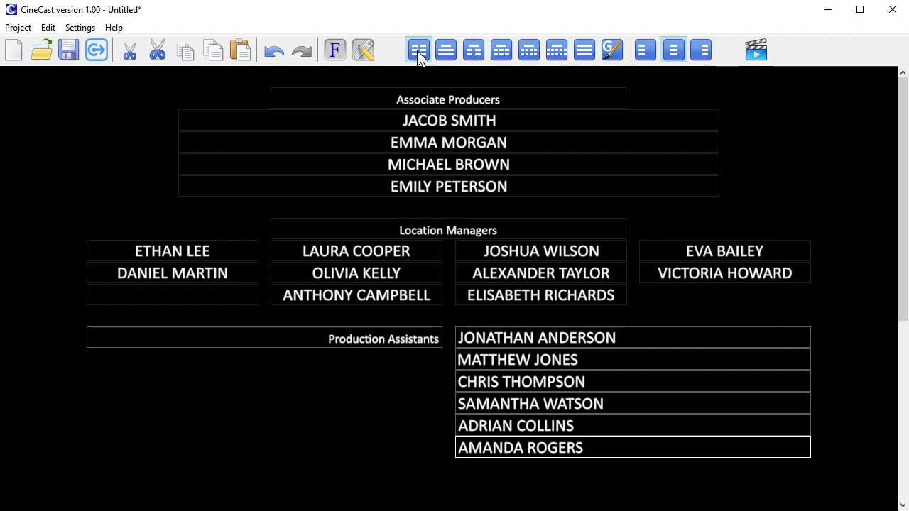
Finish editing and insert a new empty credit row below Production Assistants in the centred layout
{"action": "left_click", "coordinate": [419, 51]}
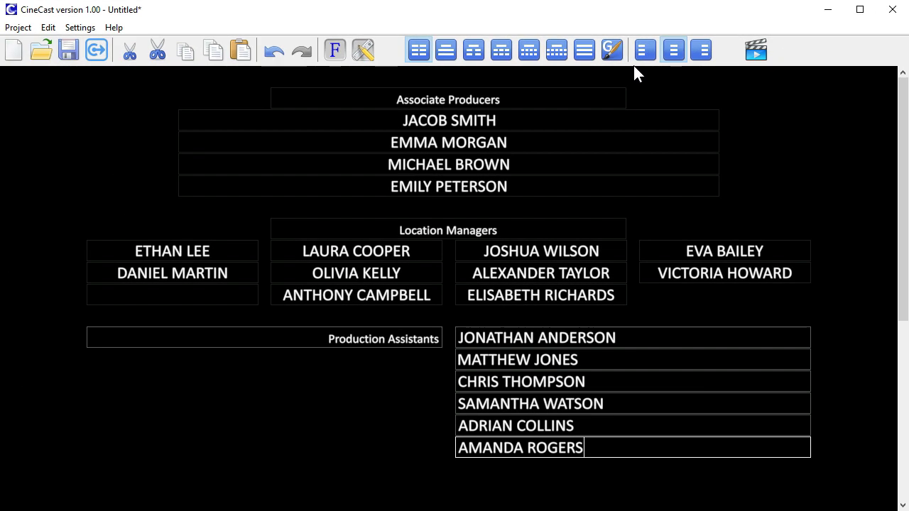
{"action": "left_click", "coordinate": [645, 51]}
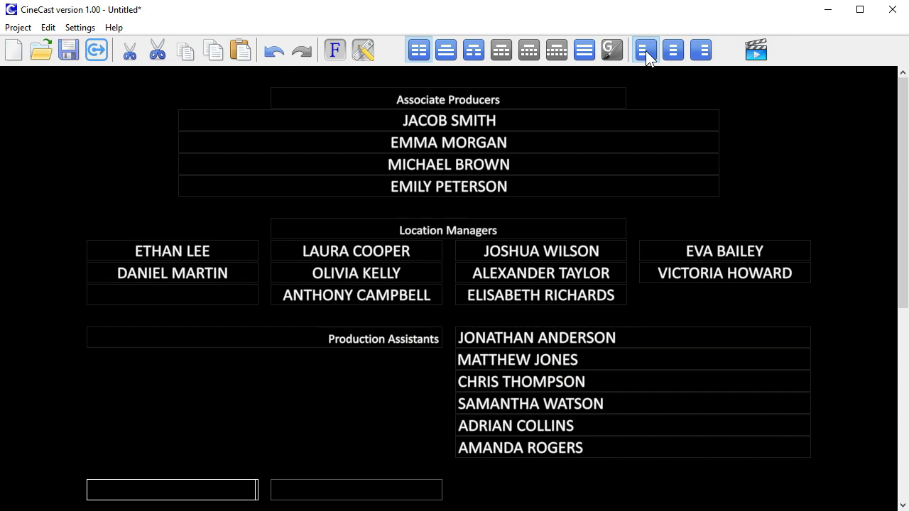
{"action": "left_click", "coordinate": [446, 51]}
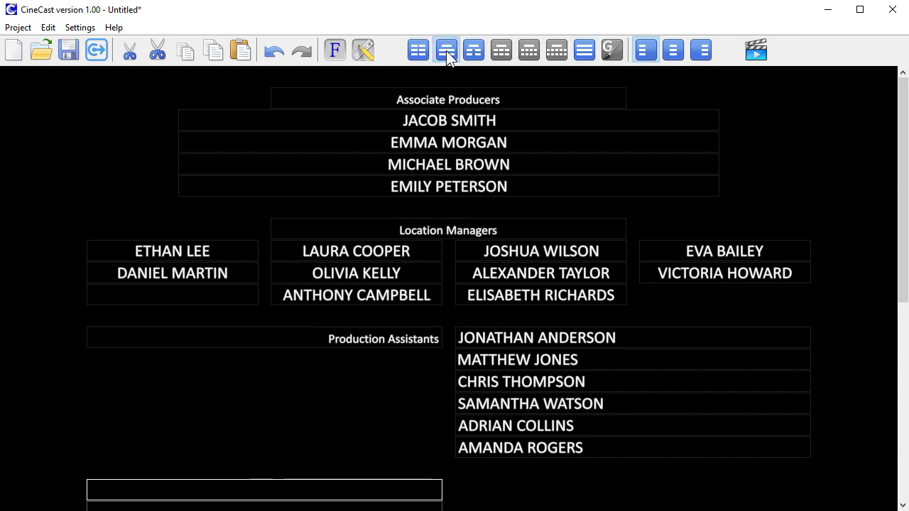
Enter the 'Visual Effects' heading with its four names listed one per row
{"action": "type", "text": "Visual Effects"}
{"action": "key", "text": "Return"}
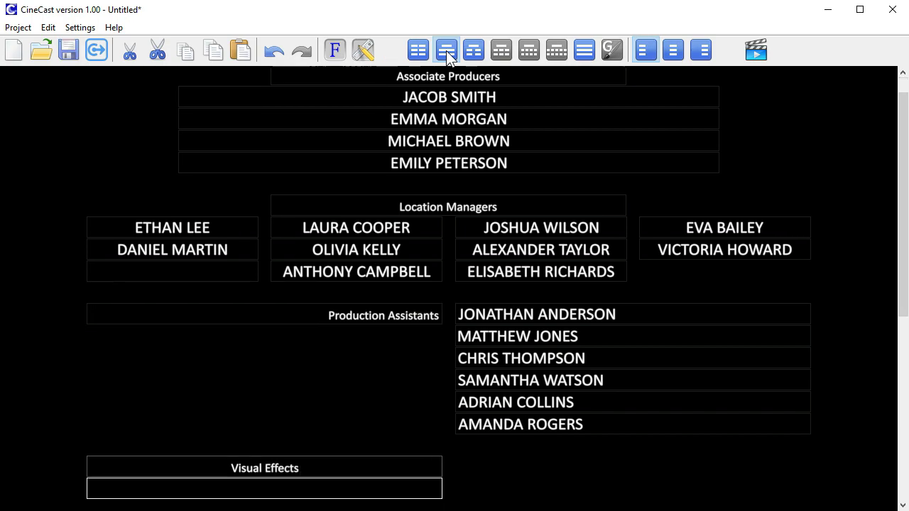
{"action": "type", "text": "GABRIEL JACKSON"}
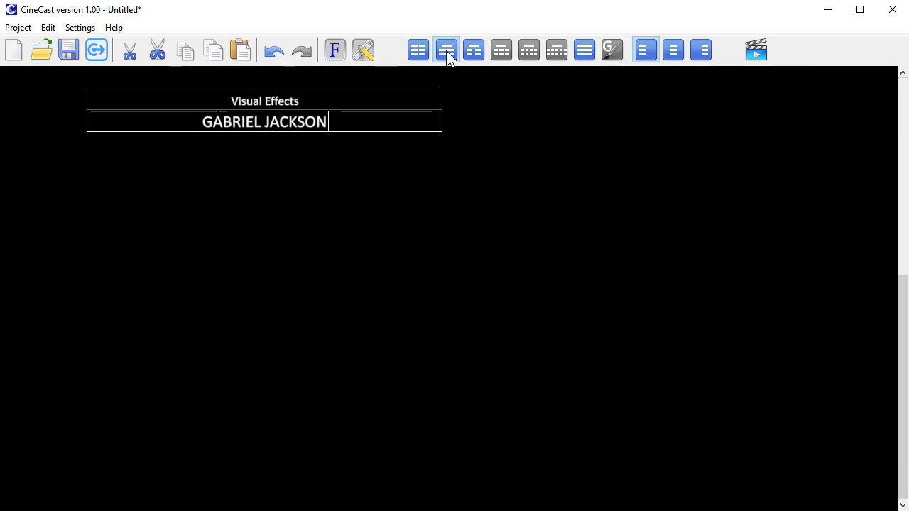
{"action": "key", "text": "Return"}
{"action": "type", "text": "NATALIE HUGHES"}
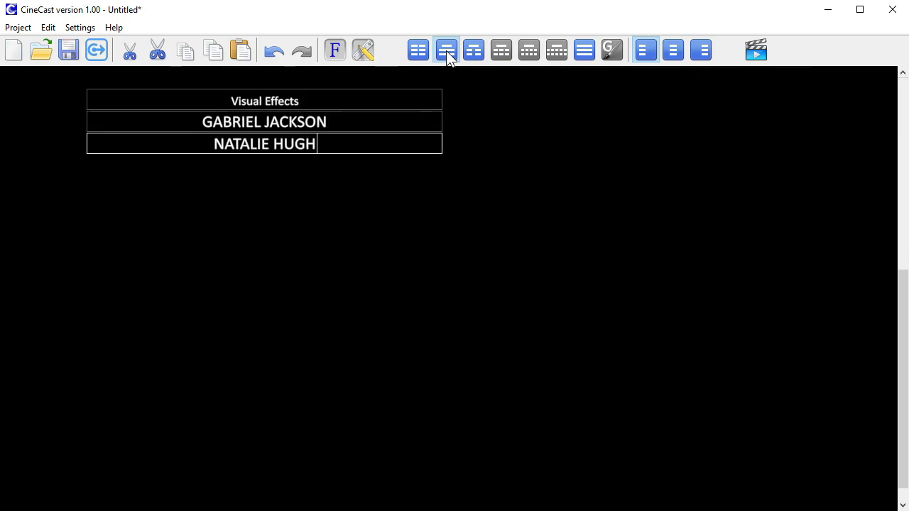
{"action": "key", "text": "Return"}
{"action": "type", "text": "STUART ROGERS"}
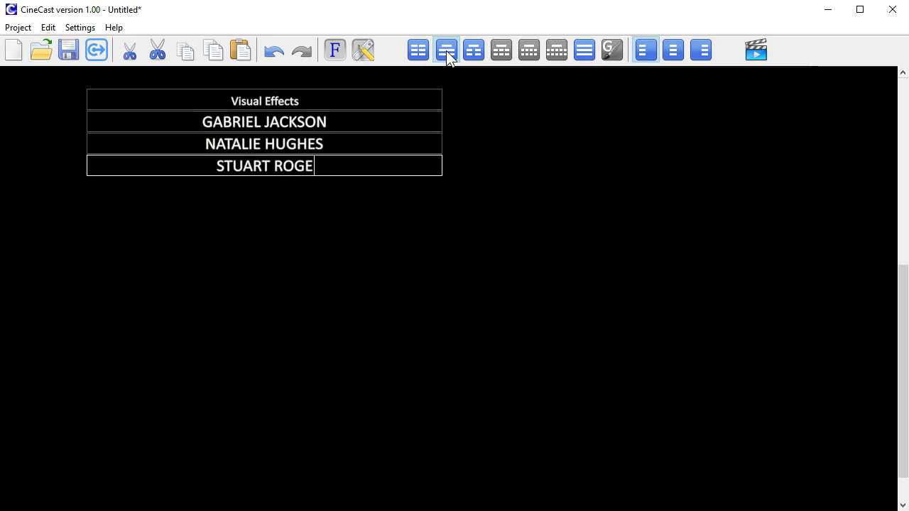
{"action": "key", "text": "Return"}
{"action": "type", "text": "LILY MCINTOSH"}
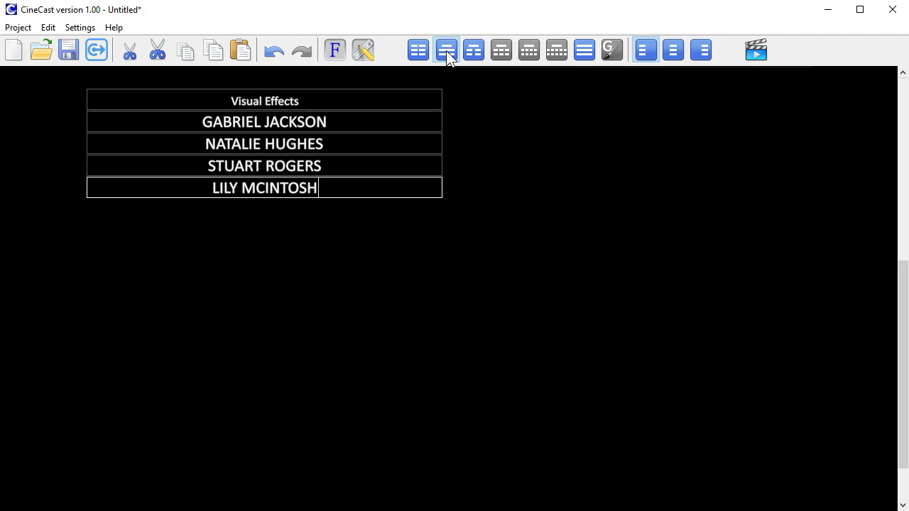
{"action": "left_click", "coordinate": [446, 51]}
Enter the 'Sound Editors' heading with its three names listed beneath it
{"action": "type", "text": "Sound Editors"}
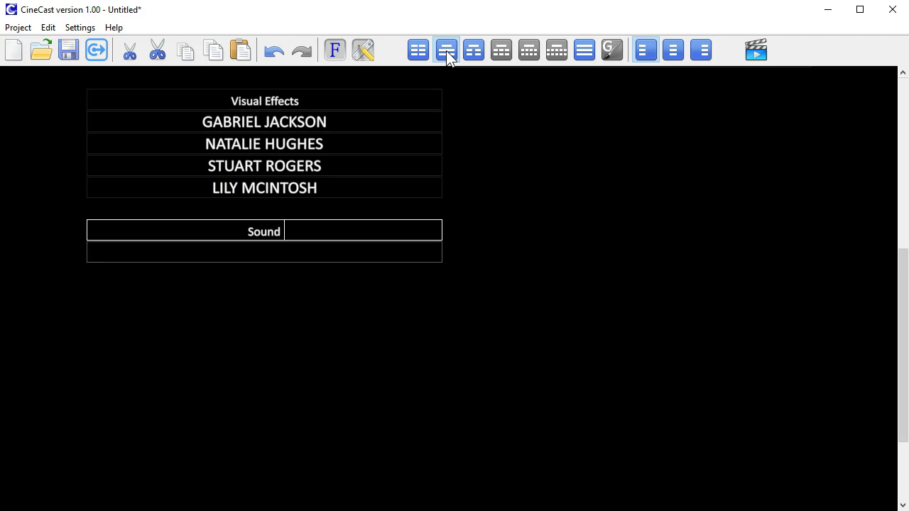
{"action": "key", "text": "Return"}
{"action": "type", "text": "BEN HARRIS"}
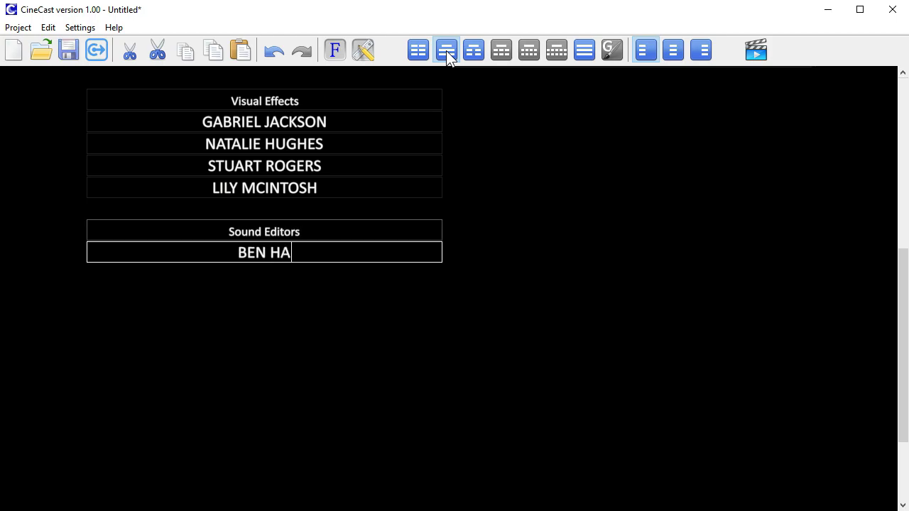
{"action": "key", "text": "Return"}
{"action": "type", "text": "DIANA COOK"}
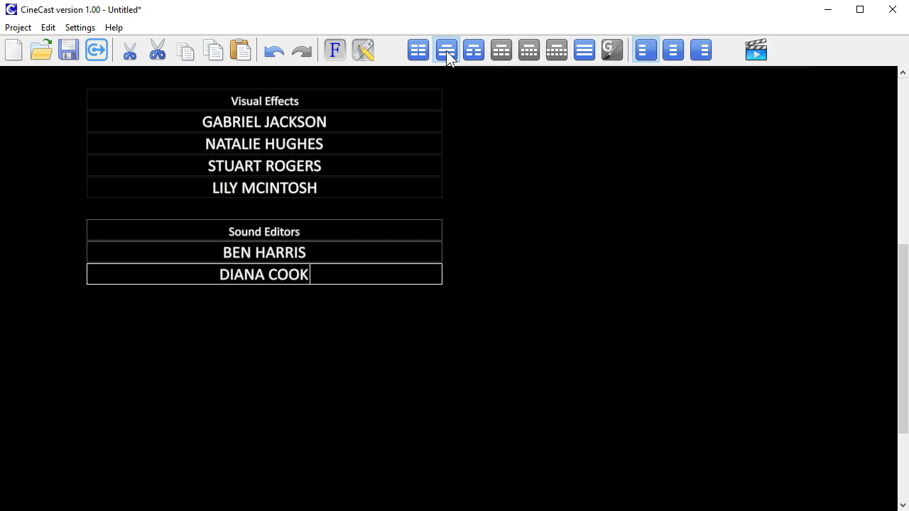
{"action": "key", "text": "Return"}
{"action": "type", "text": "EDWIN MATHEWS"}
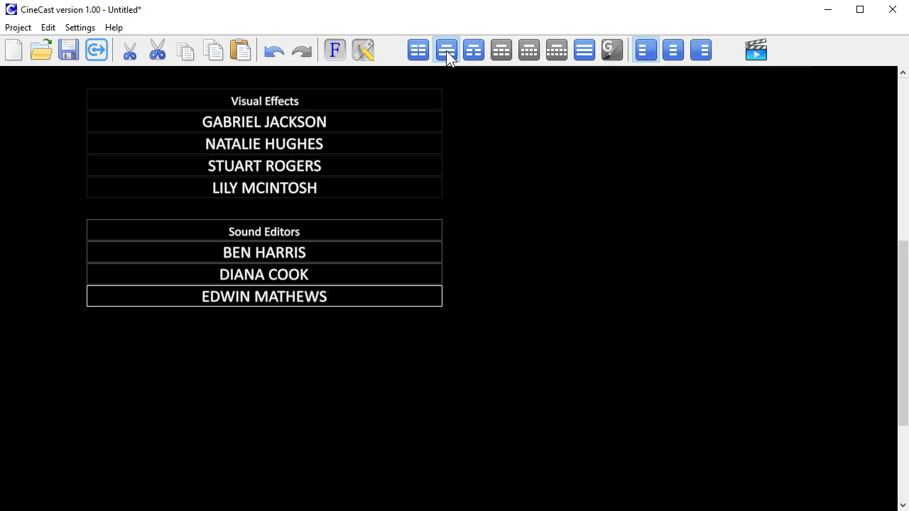
Add a right-aligned 'Animators' role/name cluster listing six names
{"action": "left_click", "coordinate": [699, 51]}
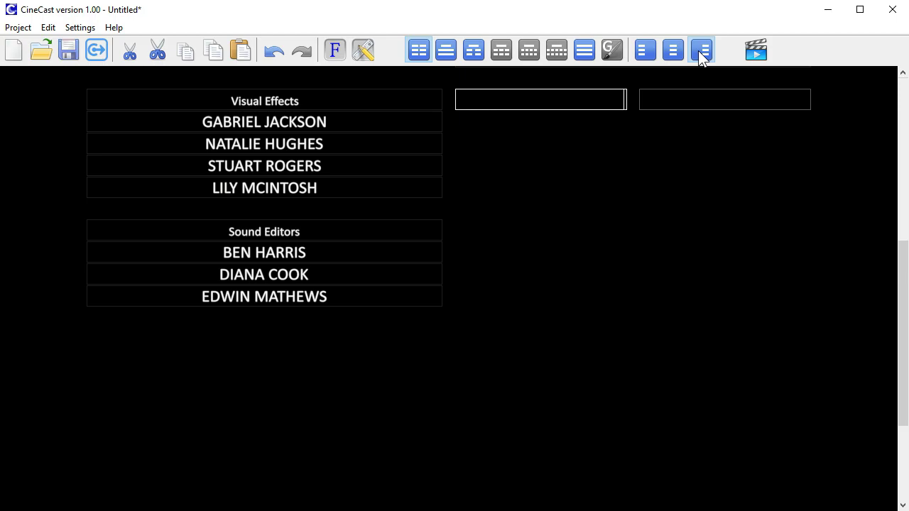
{"action": "type", "text": "Animators"}
{"action": "key", "text": "Tab"}
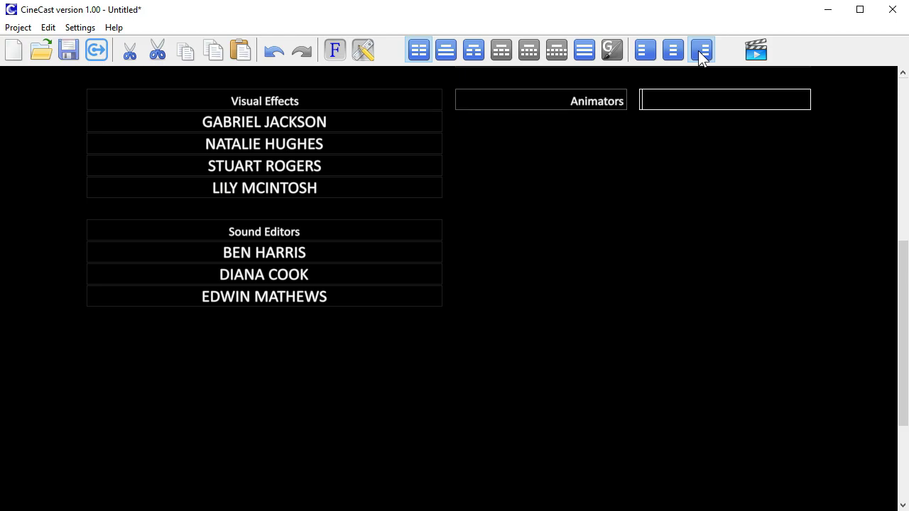
{"action": "type", "text": "AMY TURNER"}
{"action": "key", "text": "Return"}
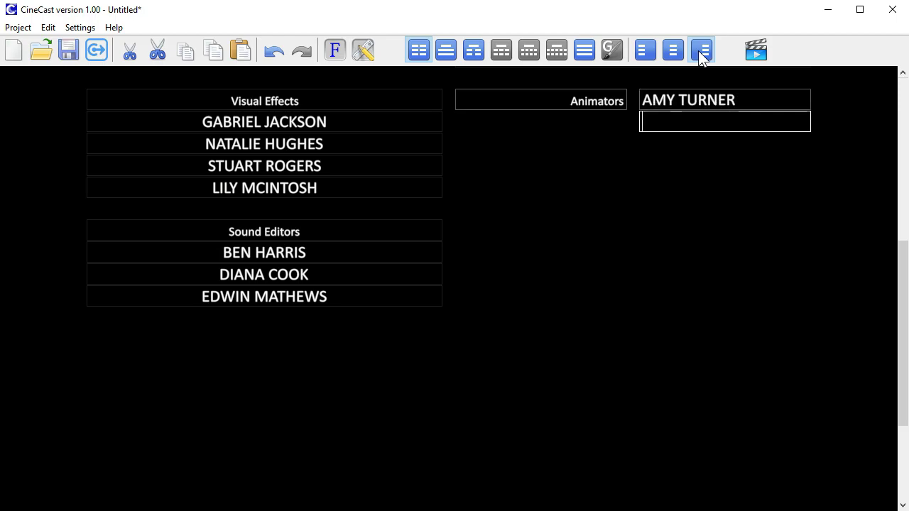
{"action": "type", "text": "SAMUEL LEWIS"}
{"action": "key", "text": "Return"}
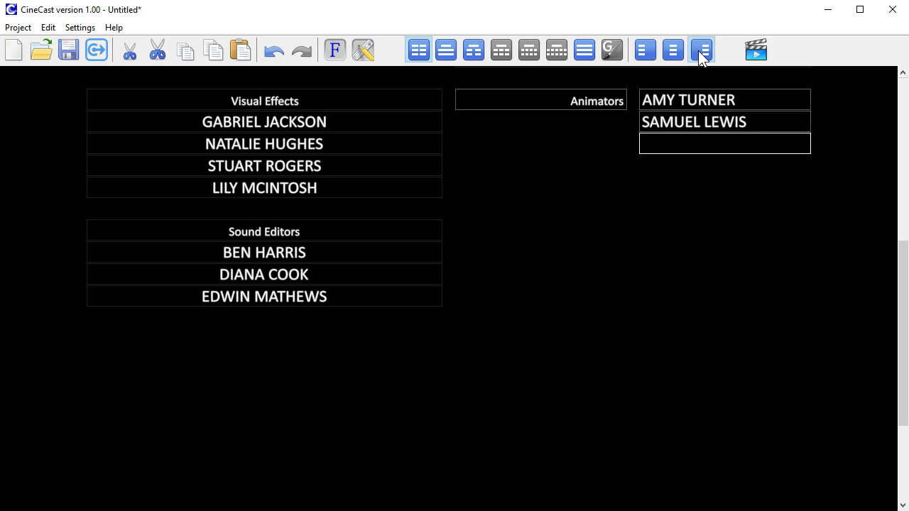
{"action": "type", "text": "SUSAN ARMSTRONG"}
{"action": "key", "text": "Return"}
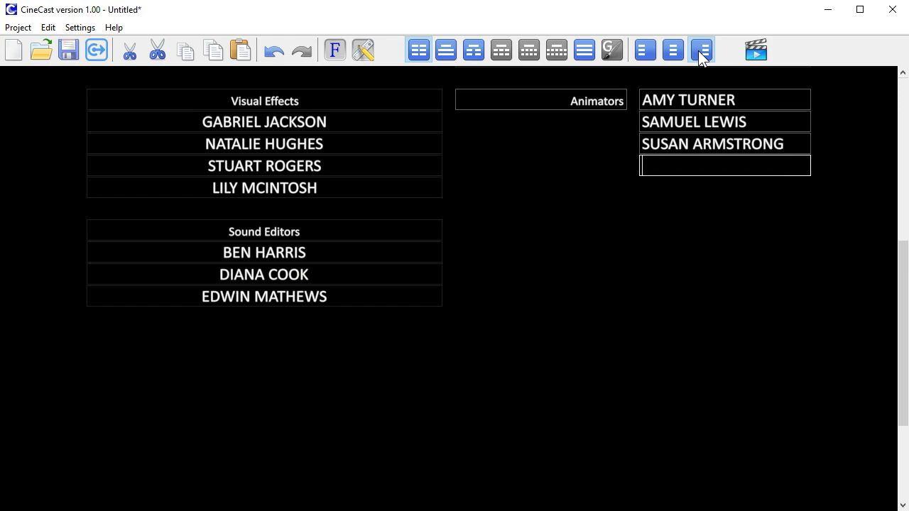
{"action": "type", "text": "PAUL ROBERTS"}
{"action": "key", "text": "Return"}
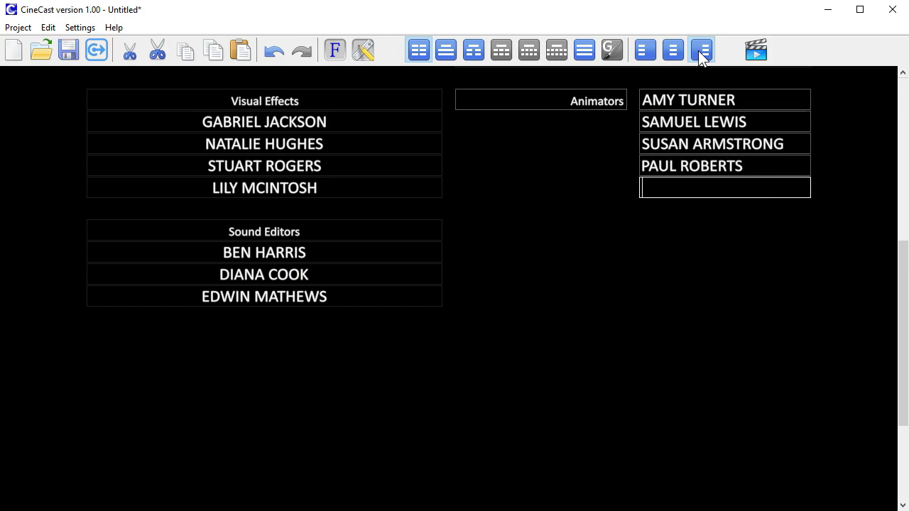
{"action": "type", "text": "MELISSA EDWARDS"}
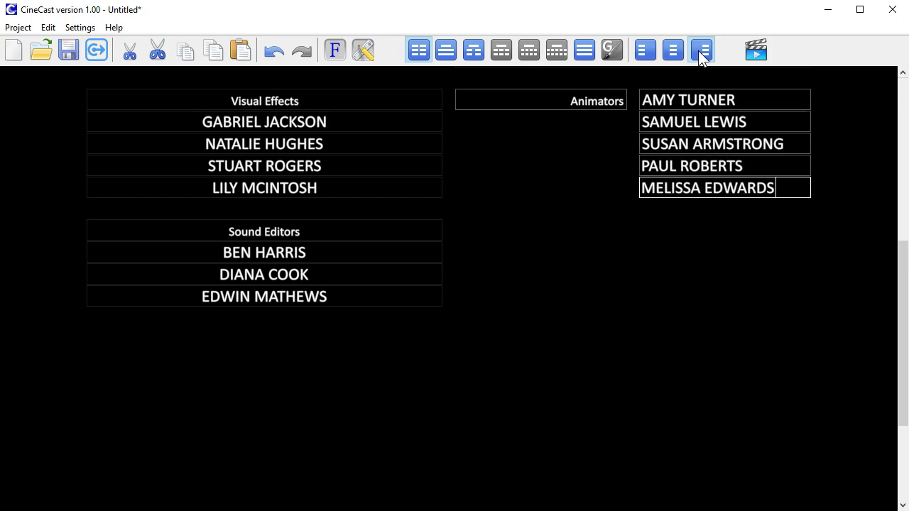
{"action": "key", "text": "Return"}
{"action": "type", "text": "THOMAS EVANS"}
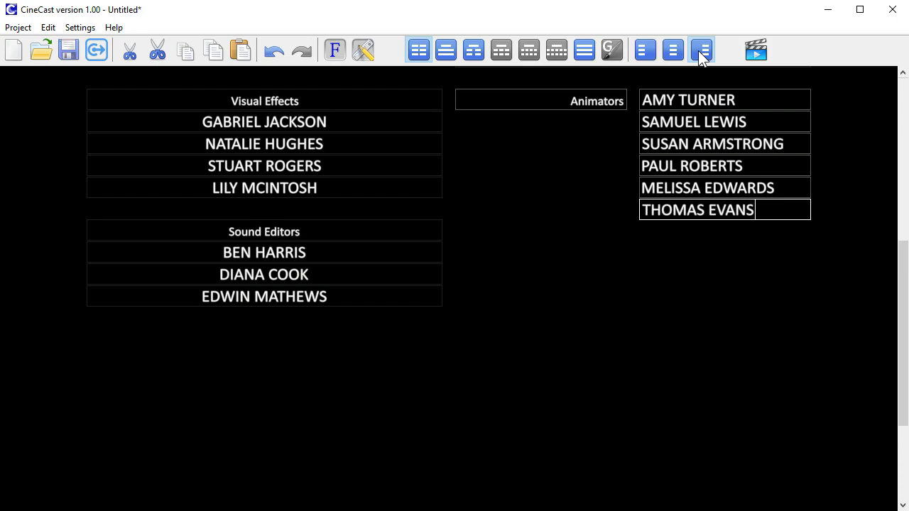
Add the 'Compositors' role below Animators with its five names
{"action": "key", "text": "Return"}
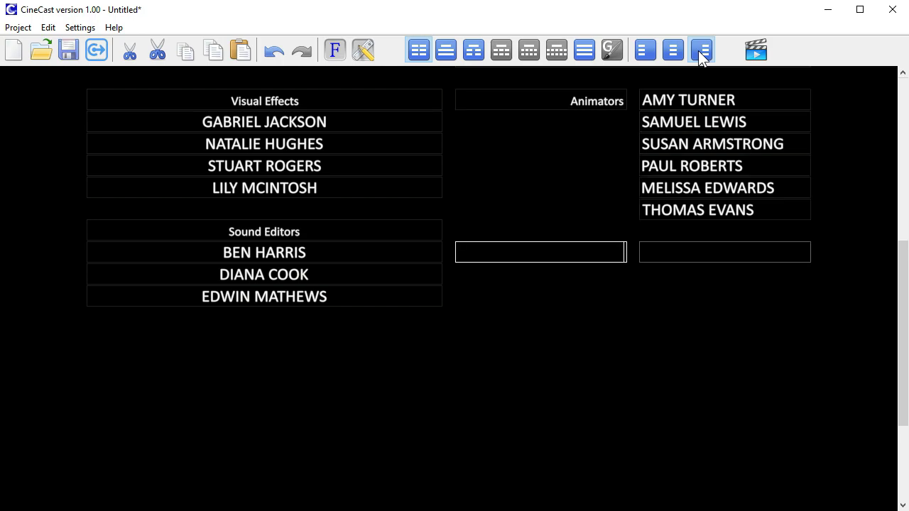
{"action": "type", "text": "Compositors"}
{"action": "key", "text": "Return"}
{"action": "type", "text": "GISELLE MORRIS"}
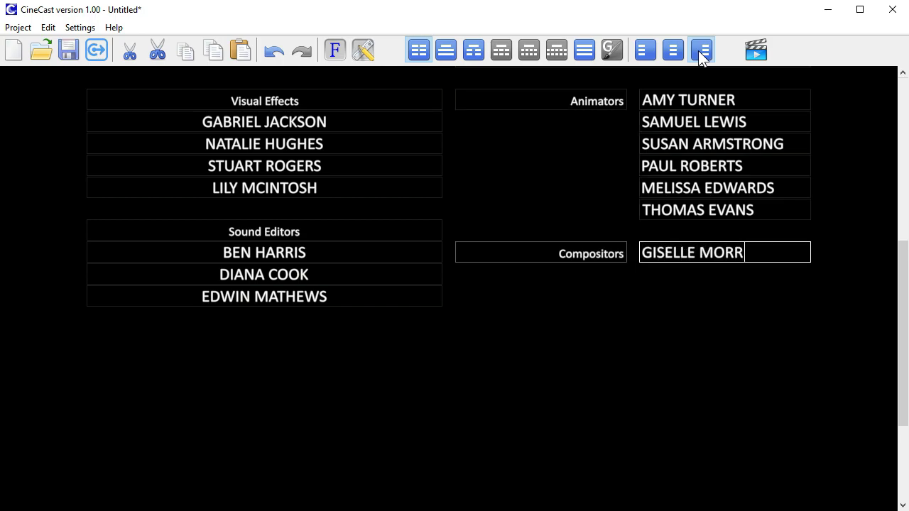
{"action": "key", "text": "Return"}
{"action": "type", "text": "JOHN DAVIS"}
{"action": "key", "text": "Return"}
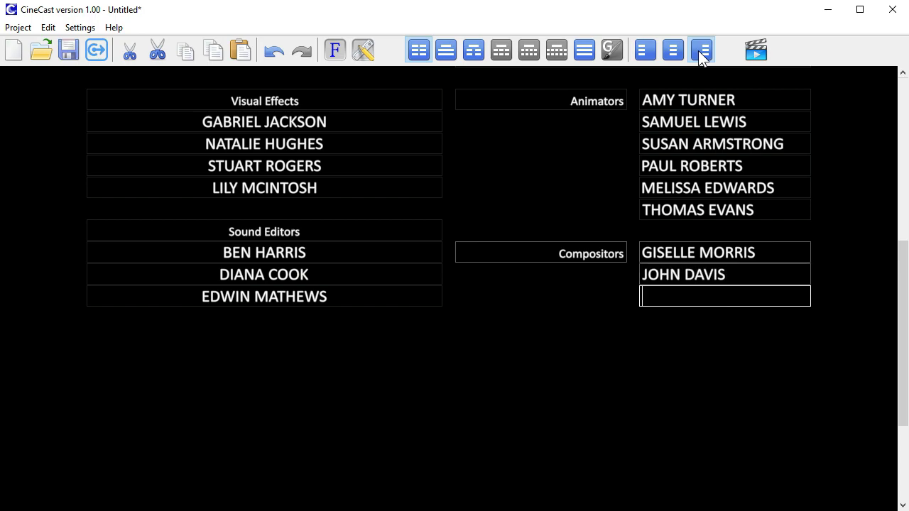
{"action": "type", "text": "SARAH BUTLER"}
{"action": "key", "text": "Return"}
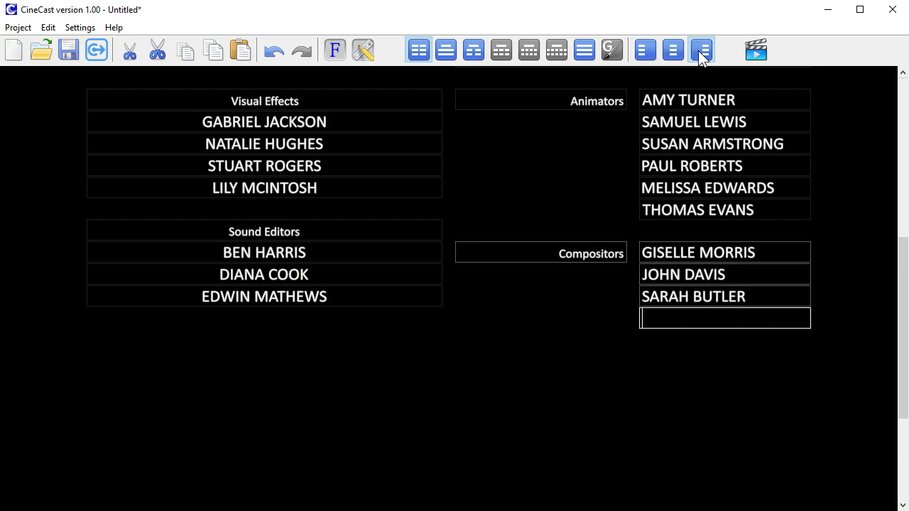
{"action": "type", "text": "LUKE BAKER"}
{"action": "key", "text": "Return"}
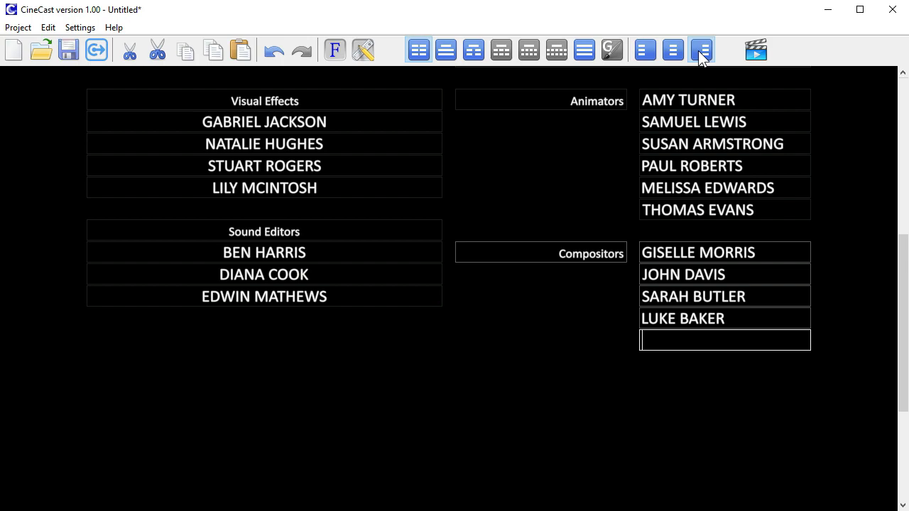
{"action": "type", "text": "KATE MORGAN"}
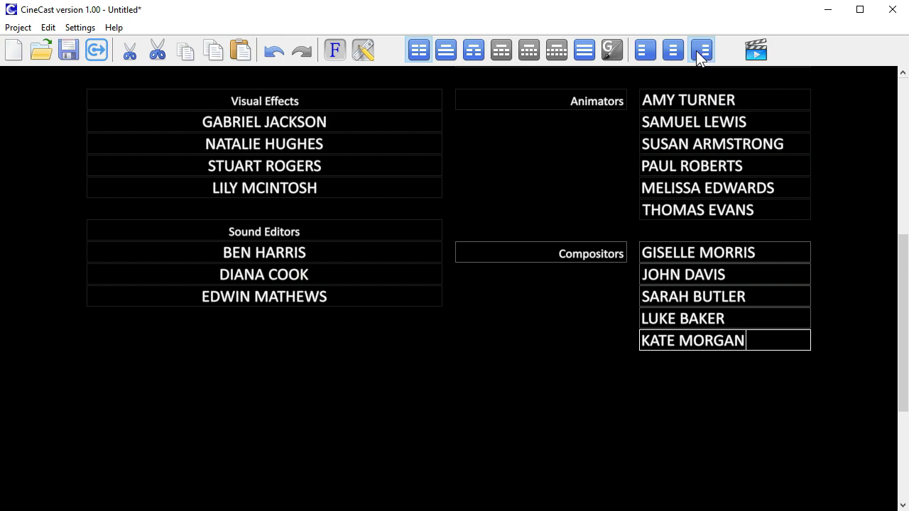
{"action": "left_click", "coordinate": [673, 51]}
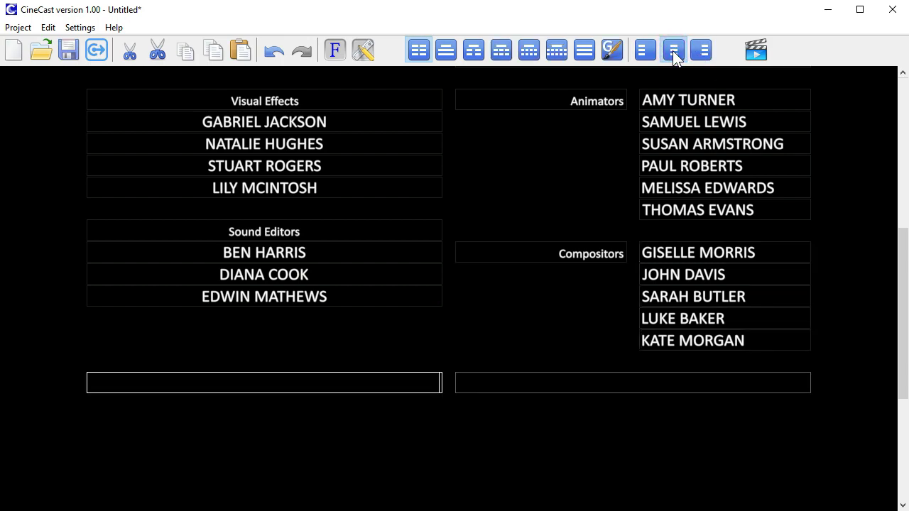
Add a three-cell graphics row and place Test Logo.tif in its middle cell
{"action": "left_click", "coordinate": [615, 51]}
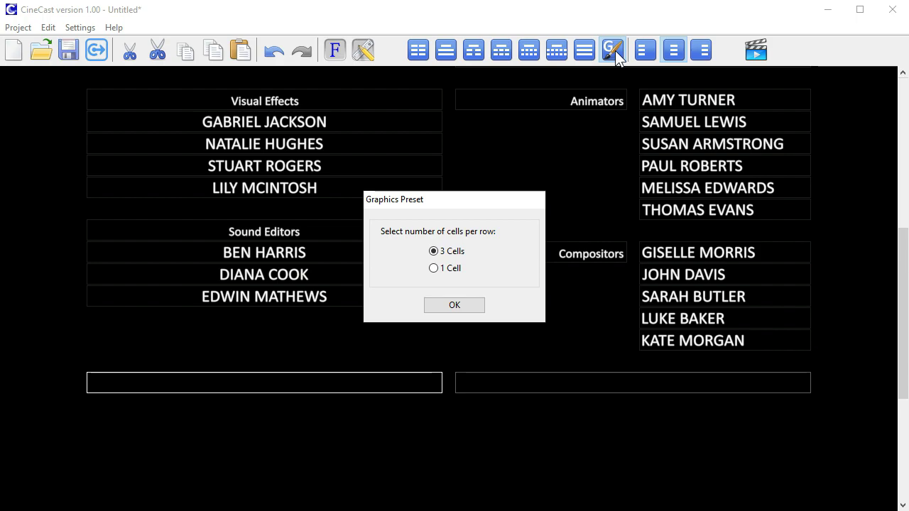
{"action": "key", "text": "Return"}
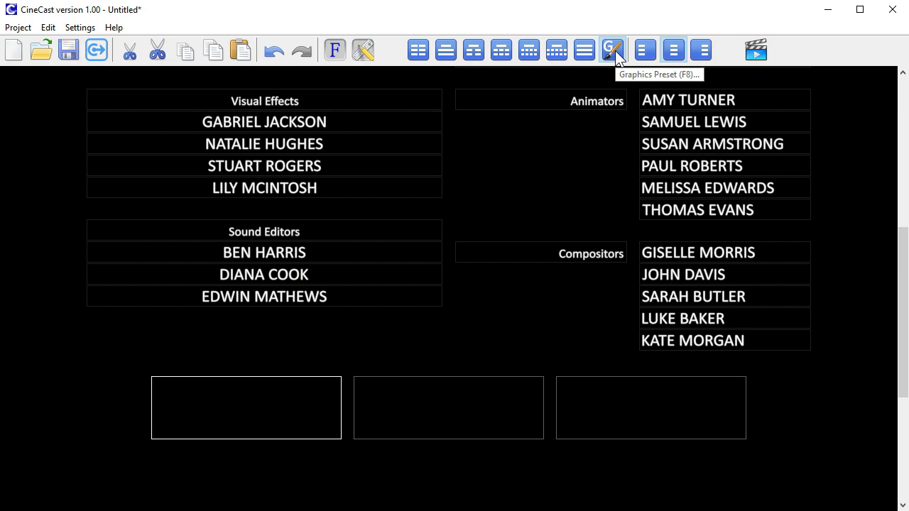
{"action": "left_click", "coordinate": [442, 410]}
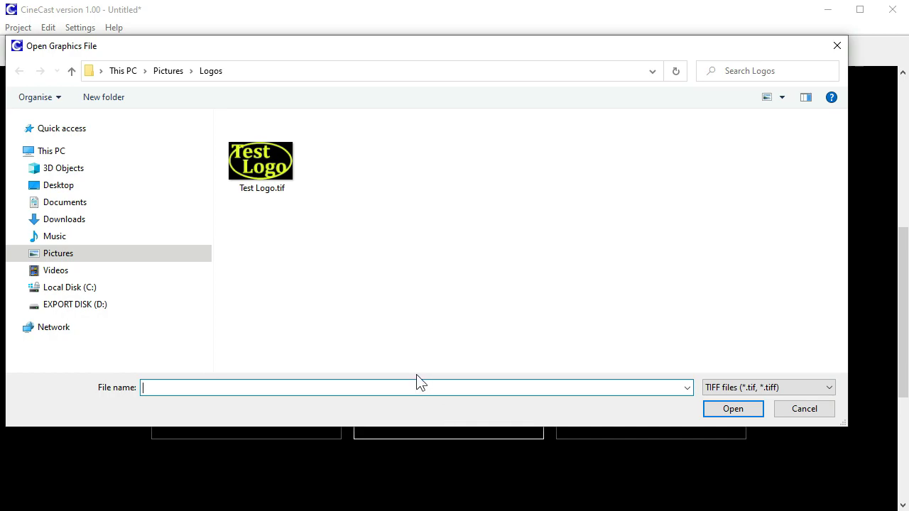
{"action": "left_click", "coordinate": [261, 163]}
{"action": "double_click", "coordinate": [261, 164]}
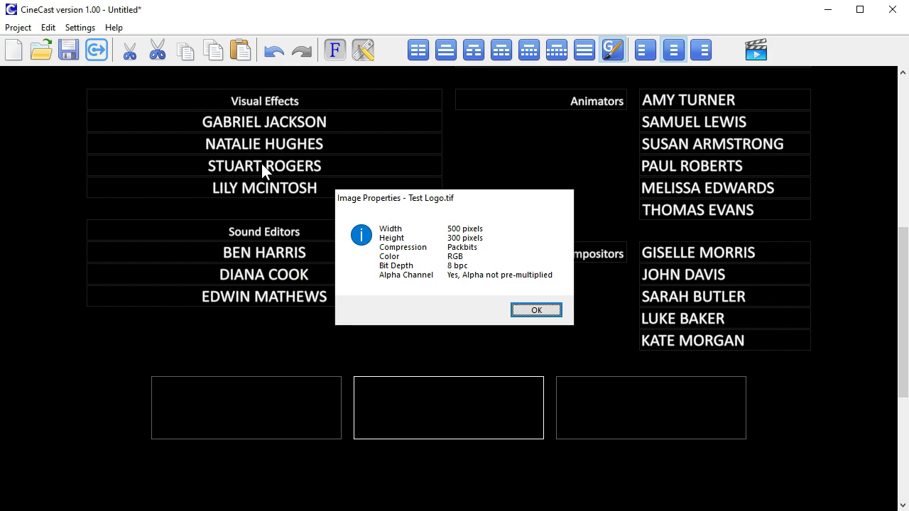
{"action": "key", "text": "Return"}
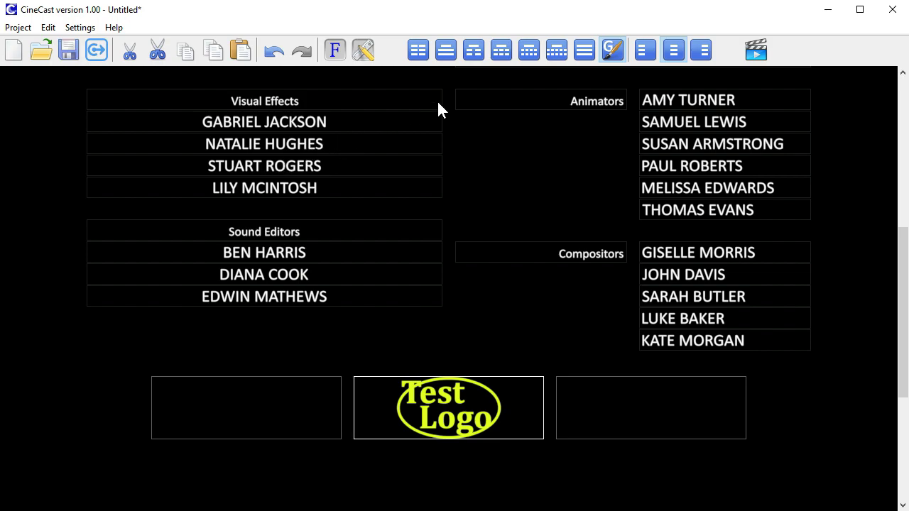
Add a freeform Role Font line stating all names and logos in this tutorial are fictitious
{"action": "left_click", "coordinate": [583, 50]}
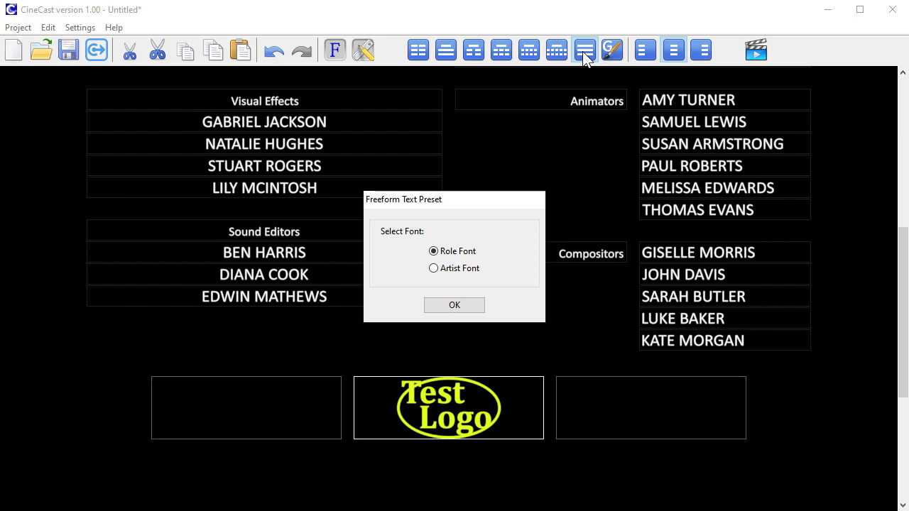
{"action": "key", "text": "Return"}
{"action": "type", "text": "All r"}
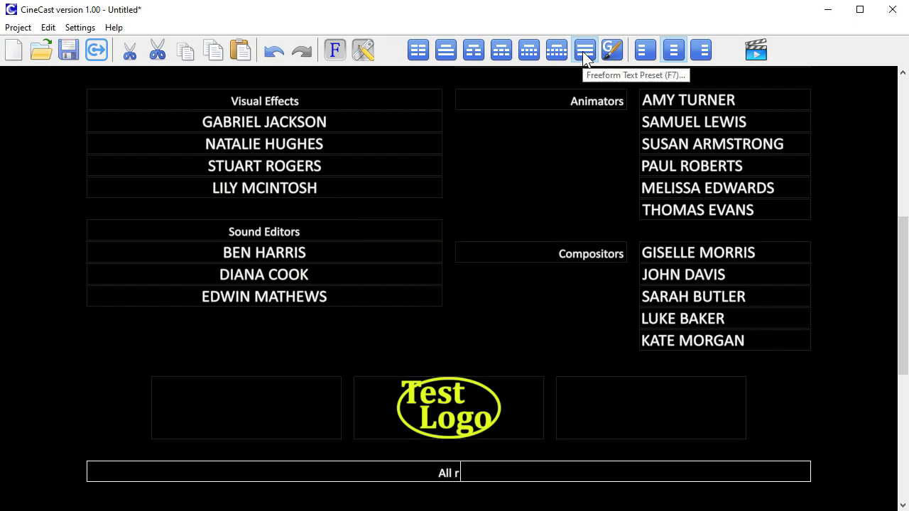
{"action": "type", "text": "ole and artist names"}
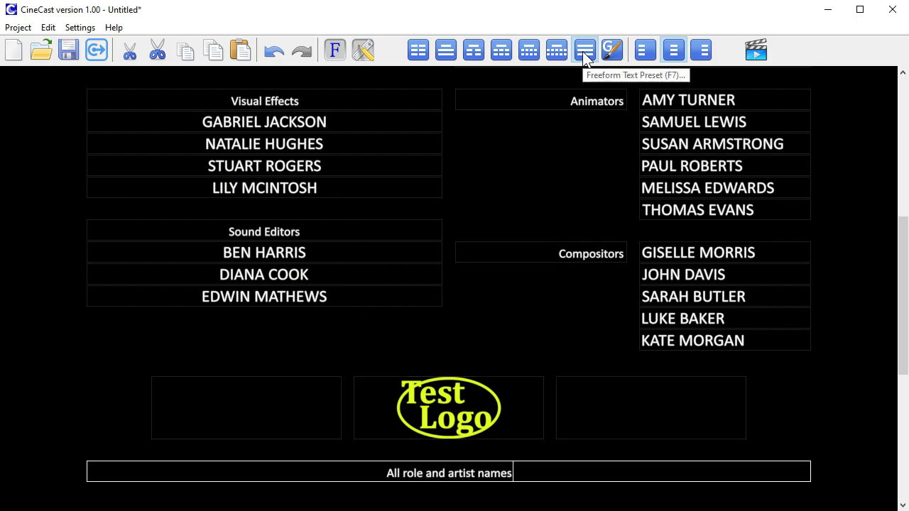
{"action": "type", "text": " and graphics logos i"}
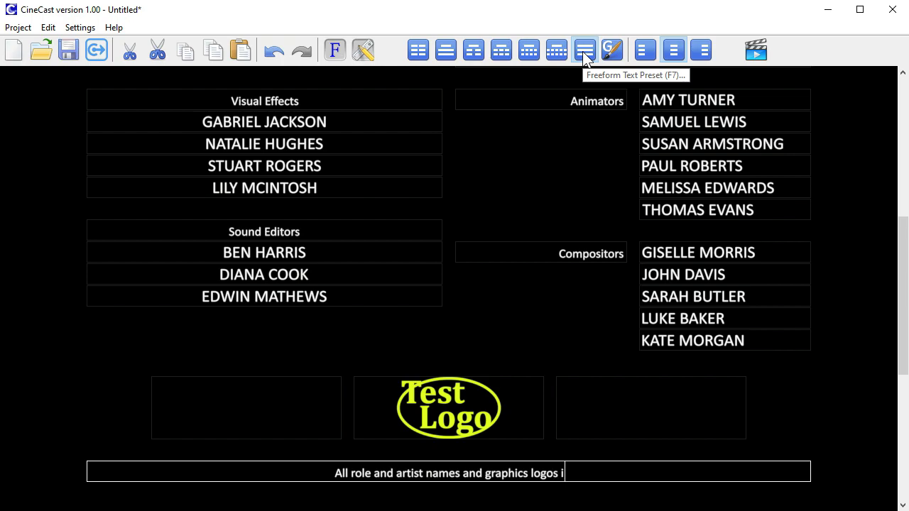
{"action": "type", "text": "n this tutorial vide"}
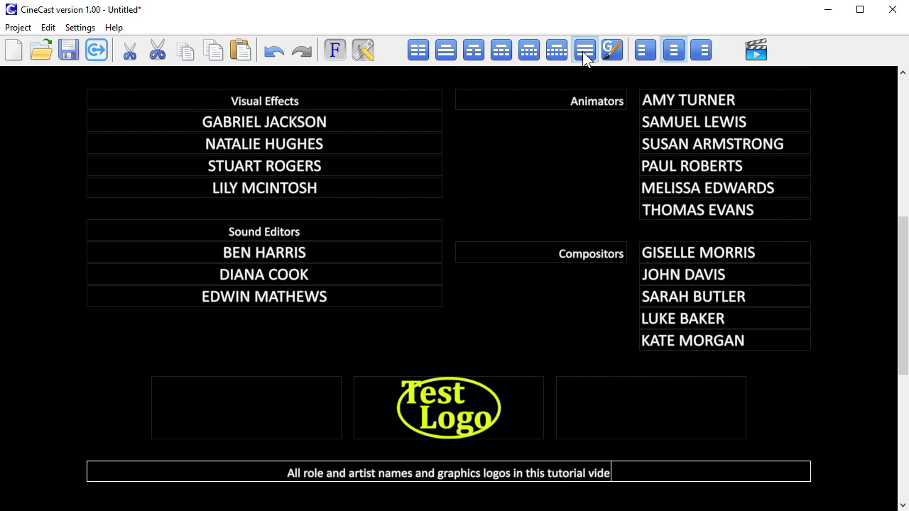
{"action": "type", "text": "o are totally fictitious."}
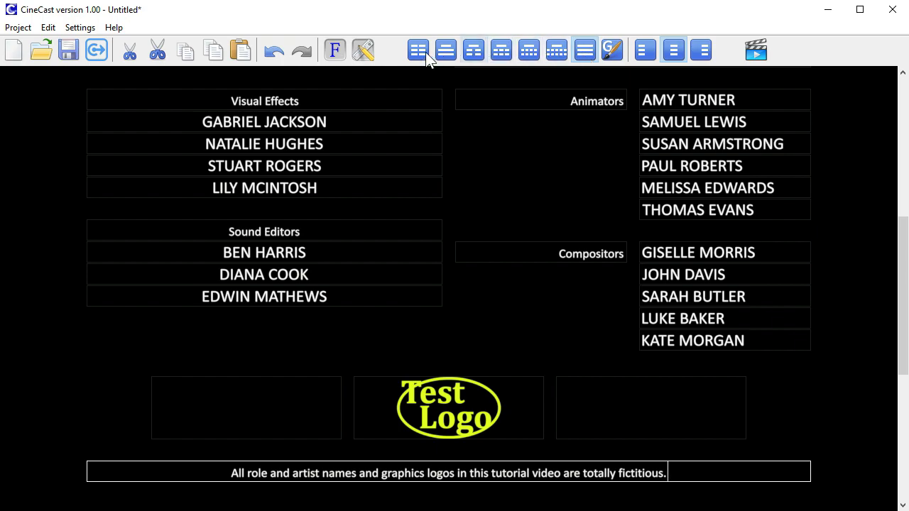
Save the project under the file name 'Tutorial Project'
{"action": "left_click", "coordinate": [68, 53]}
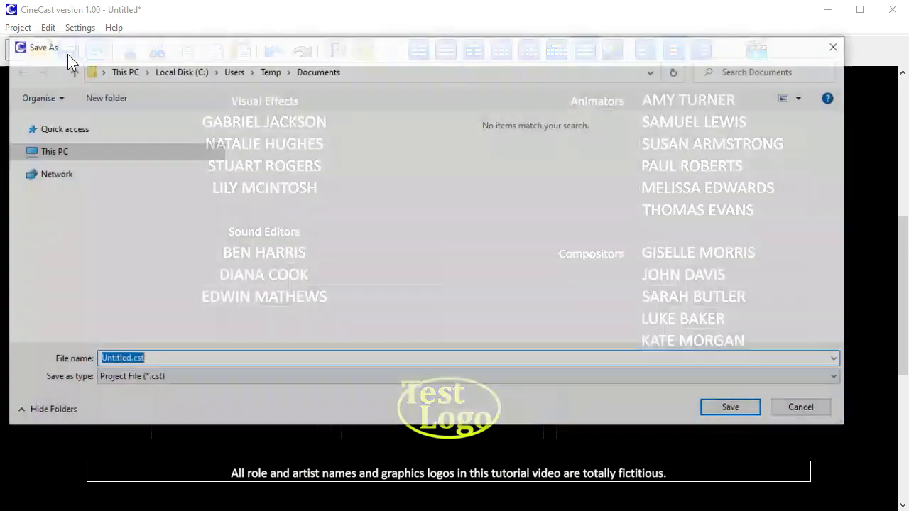
{"action": "type", "text": "Tutorial Project"}
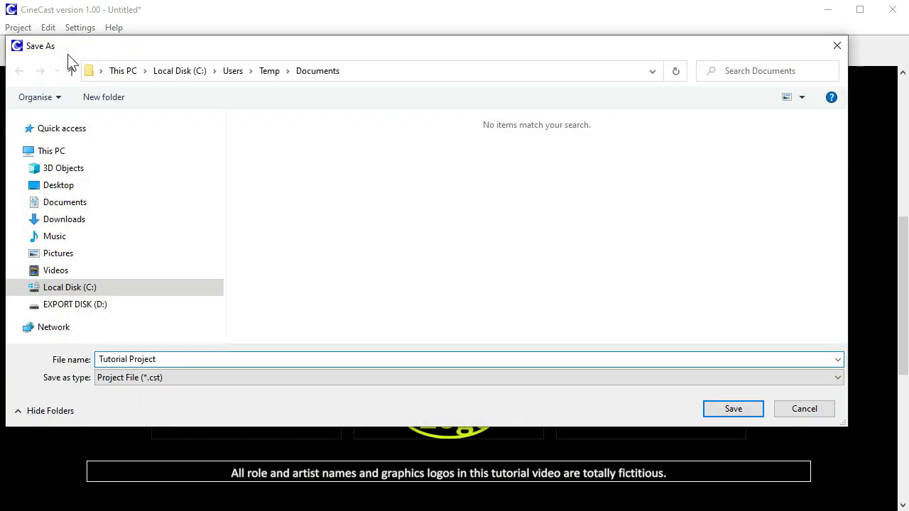
{"action": "key", "text": "Return"}
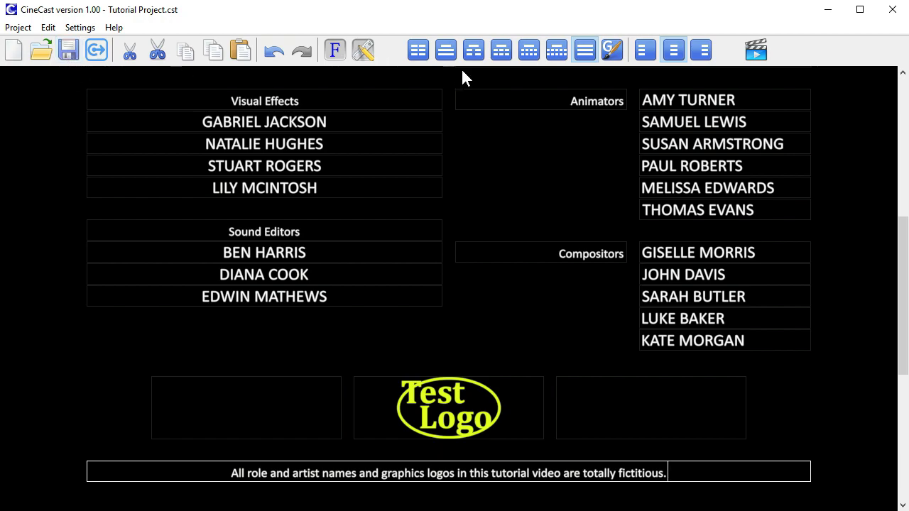
{"action": "left_click", "coordinate": [756, 54]}
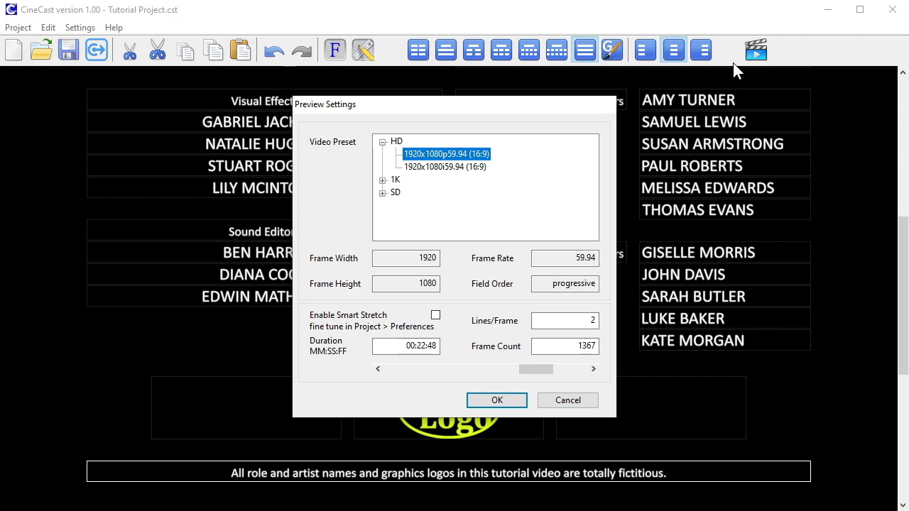
Choose the 1280x720p59.94 preview format and enable Smart Stretch
{"action": "left_click", "coordinate": [392, 181]}
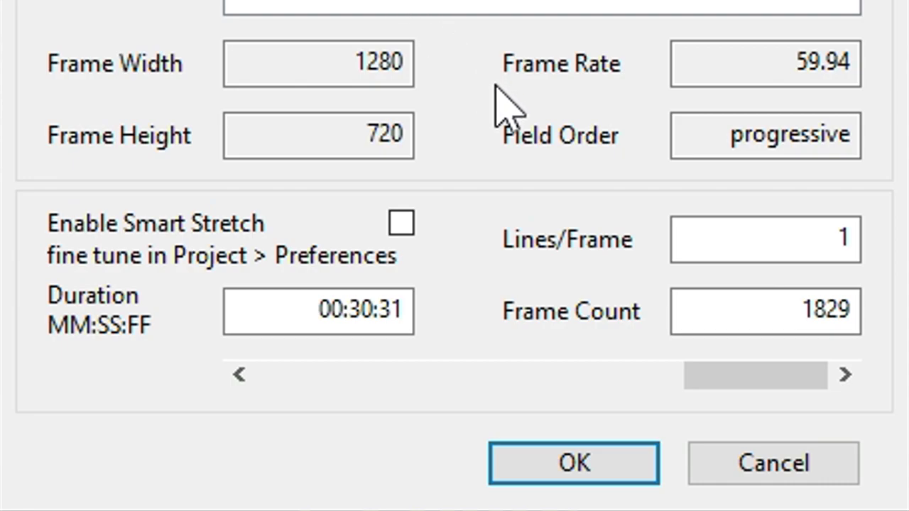
{"action": "mouse_move", "coordinate": [757, 377]}
{"action": "left_mouse_down"}
{"action": "mouse_move", "coordinate": [328, 378]}
{"action": "mouse_move", "coordinate": [760, 378]}
{"action": "left_mouse_up"}
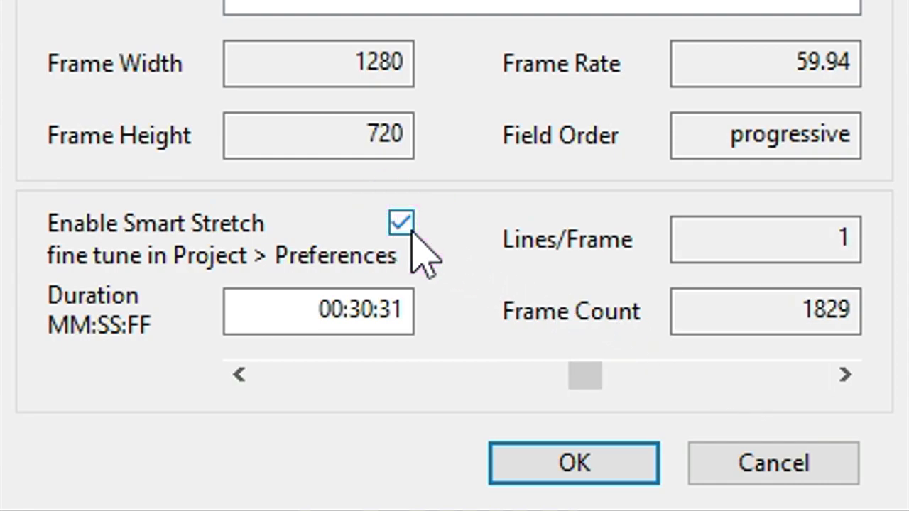
Raise the roll speed to 2 lines per frame and enter a 16:00 duration (959 frames)
{"action": "left_click", "coordinate": [583, 377]}
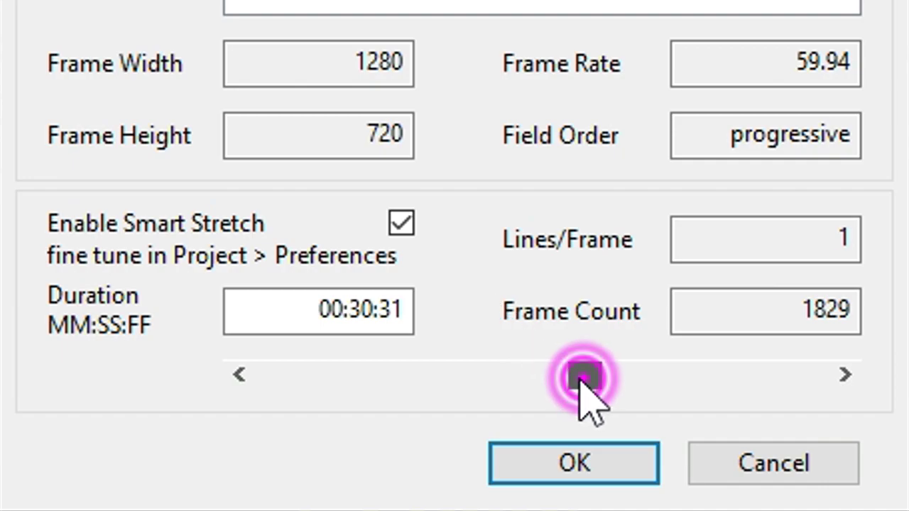
{"action": "left_click_drag", "start_coordinate": [581, 378], "coordinate": [807, 383]}
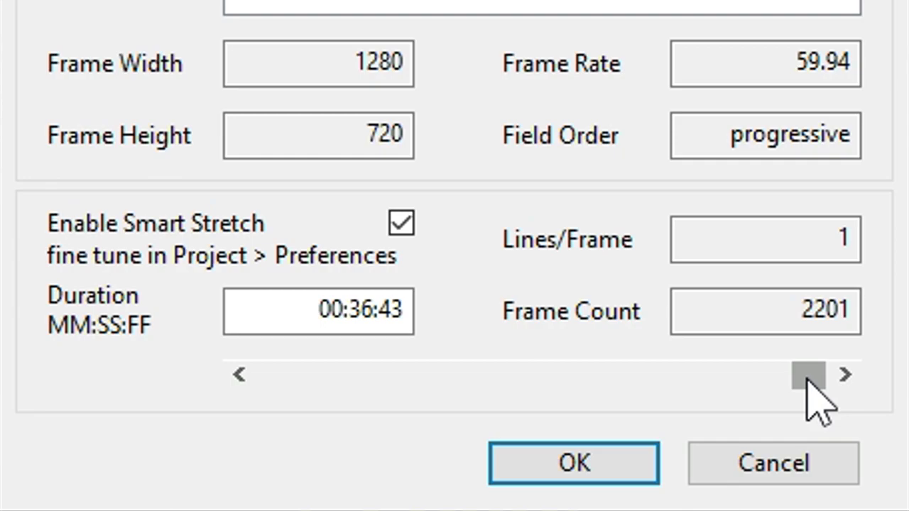
{"action": "double_click", "coordinate": [326, 310]}
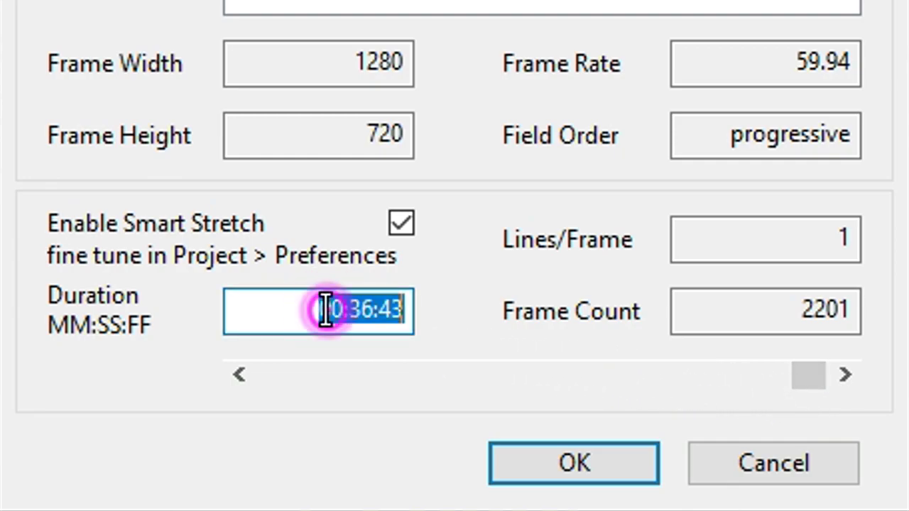
{"action": "type", "text": "16:00"}
{"action": "key", "text": "Tab"}
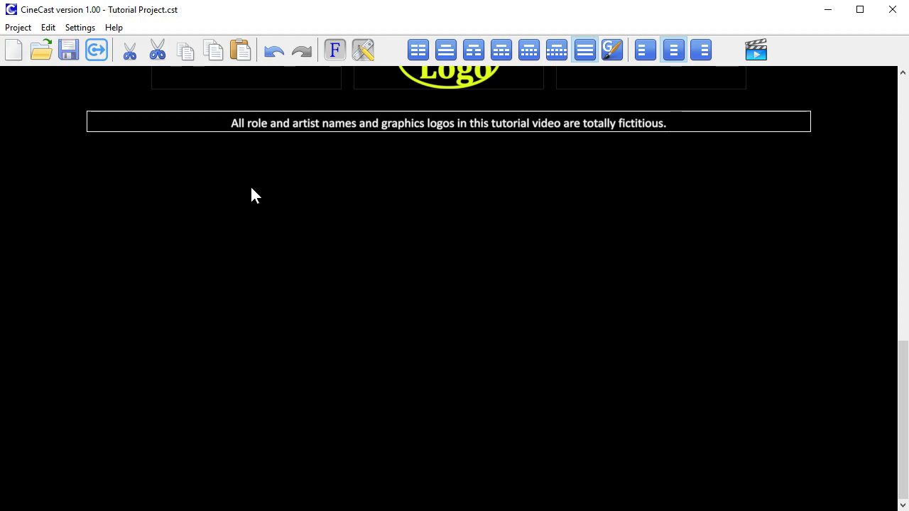
In Export Settings pick 1K 1280x720p59.94, enable Smart Stretch, and enter duration 16 (00:16:00, 959 frames)
{"action": "left_click", "coordinate": [94, 50]}
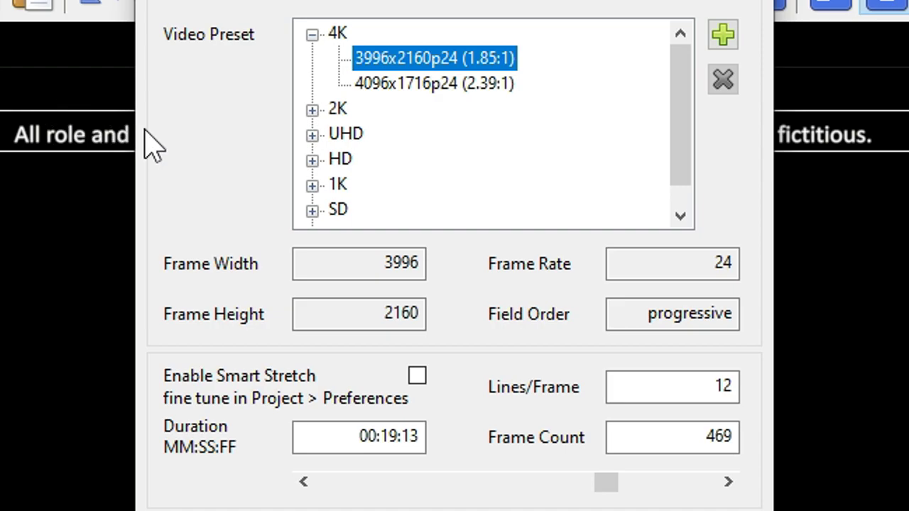
{"action": "left_click", "coordinate": [312, 185]}
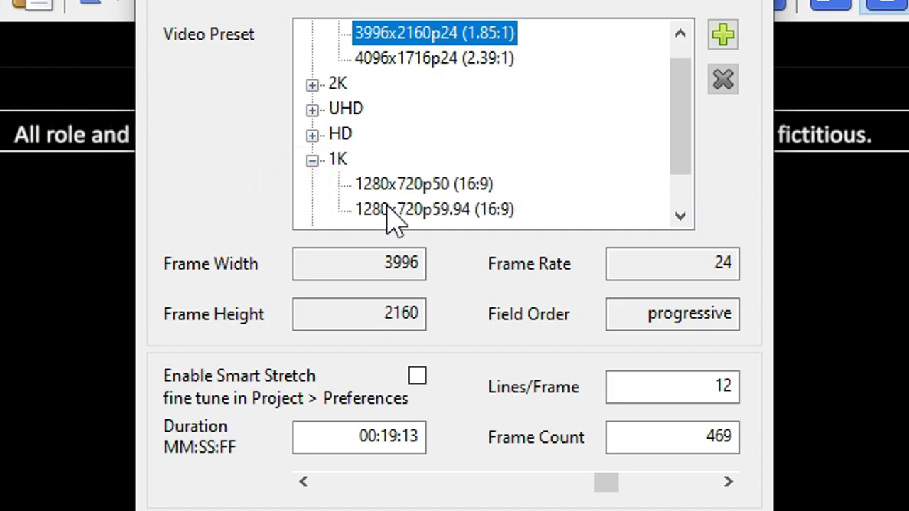
{"action": "left_click", "coordinate": [426, 213]}
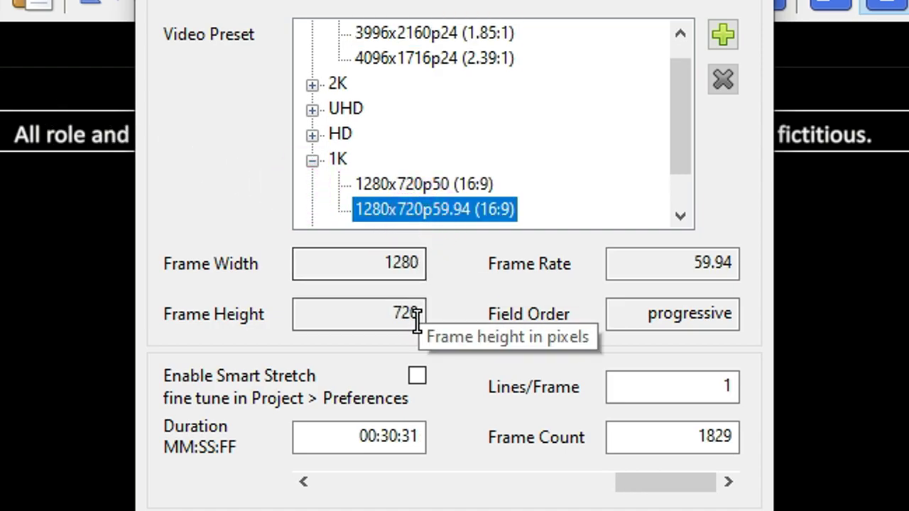
{"action": "left_click", "coordinate": [417, 376]}
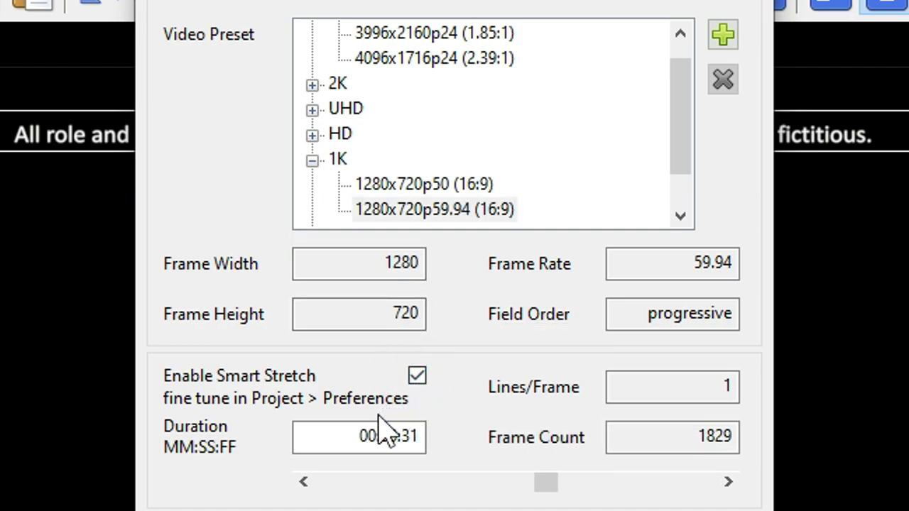
{"action": "double_click", "coordinate": [357, 435]}
{"action": "type", "text": "16"}
{"action": "key", "text": "Tab"}
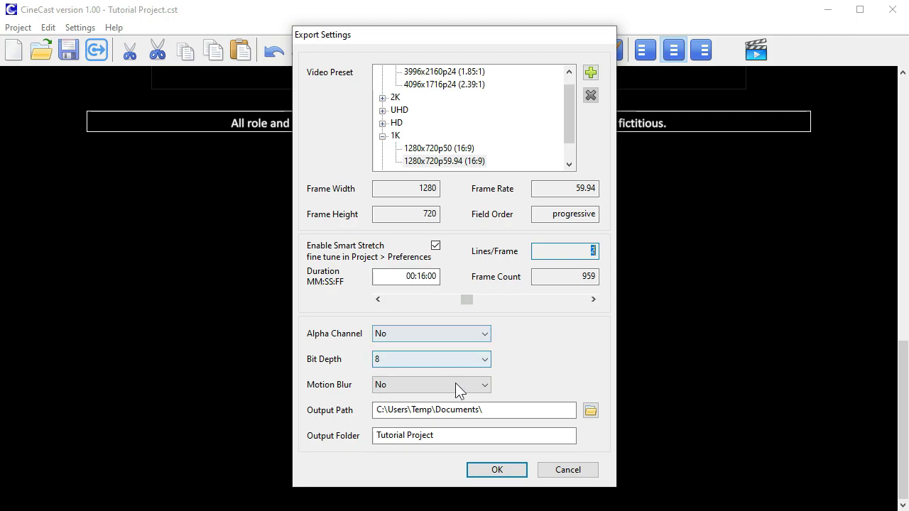
Confirm the export settings to start exporting the Tutorial Project
{"action": "left_click", "coordinate": [497, 471]}
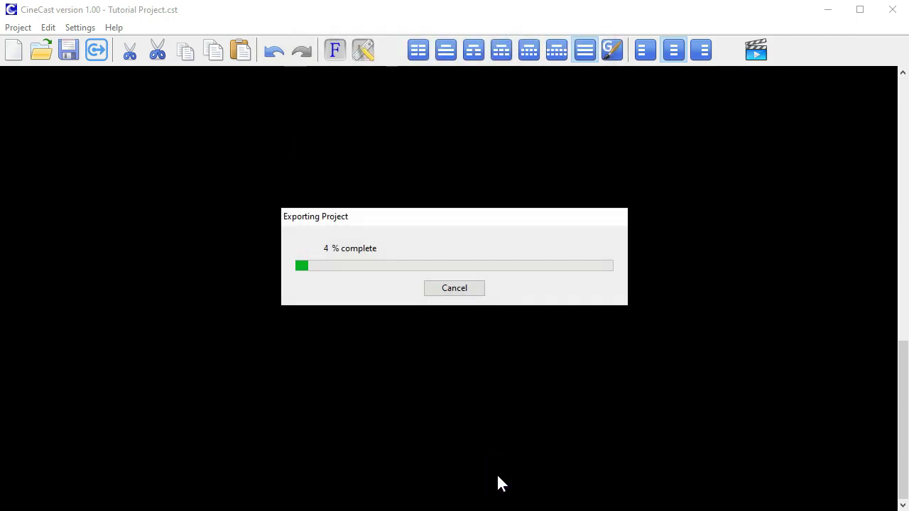